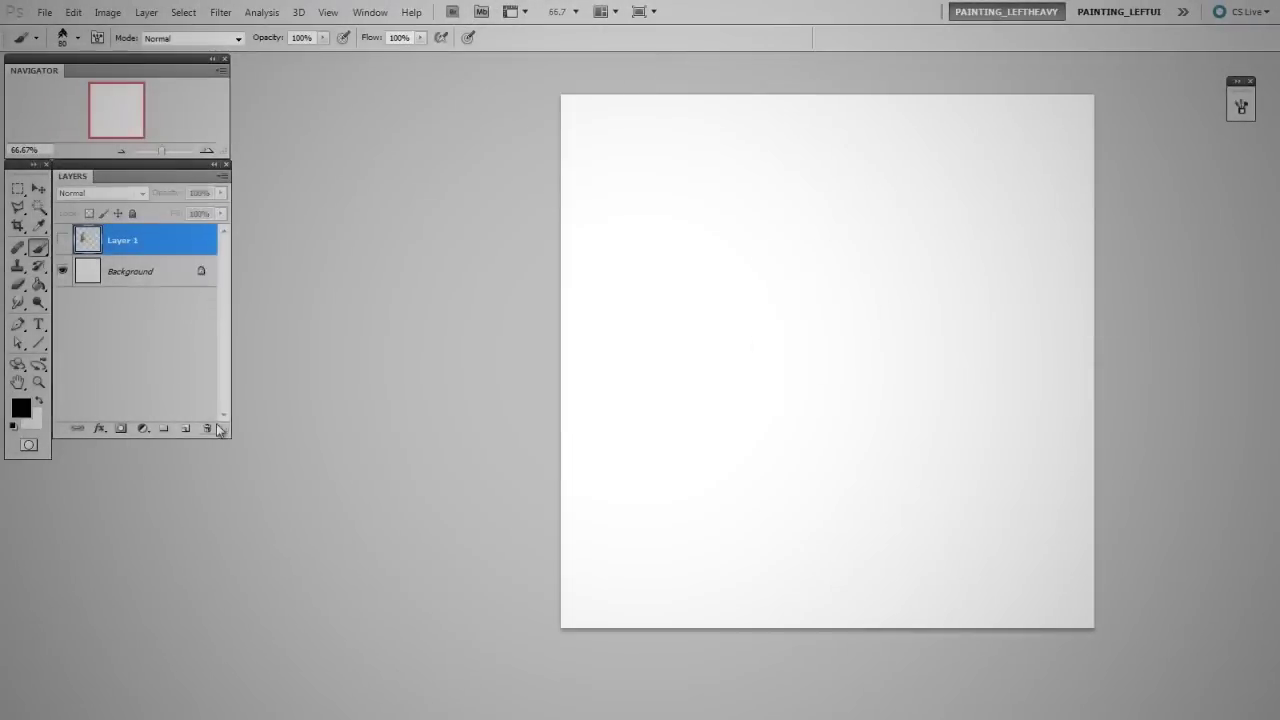
Paint a dense black mass of foliage in the middle of the canvas with the leaf-shaped brush enlarged to 100 px
{"action": "mouse_move", "coordinate": [805, 313]}
{"action": "left_mouse_down"}
{"action": "mouse_move", "coordinate": [820, 370]}
{"action": "mouse_move", "coordinate": [900, 430]}
{"action": "left_mouse_up"}
{"action": "key", "text": "]"}
{"action": "key", "text": "]"}
{"action": "mouse_move", "coordinate": [760, 310]}
{"action": "left_mouse_down"}
{"action": "mouse_move", "coordinate": [922, 386]}
{"action": "mouse_move", "coordinate": [934, 249]}
{"action": "mouse_move", "coordinate": [720, 250]}
{"action": "mouse_move", "coordinate": [935, 482]}
{"action": "mouse_move", "coordinate": [975, 440]}
{"action": "mouse_move", "coordinate": [990, 290]}
{"action": "left_mouse_up"}
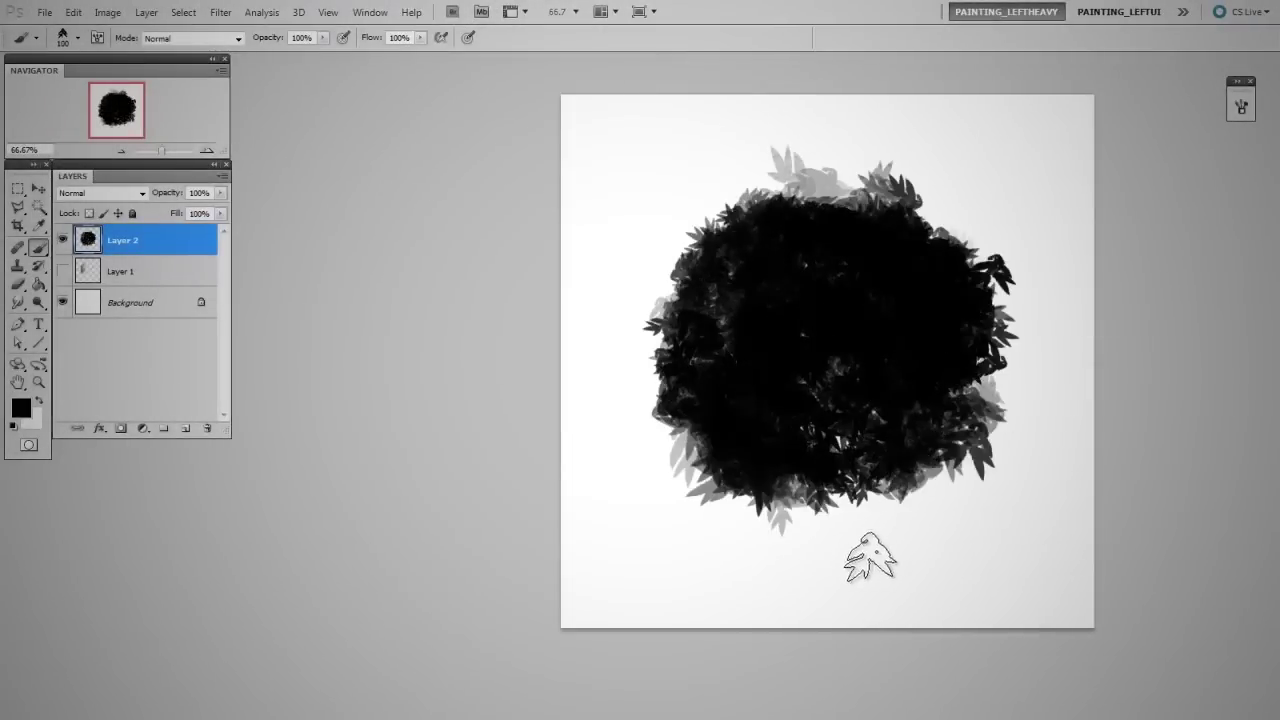
{"action": "left_click_drag", "start_coordinate": [800, 195], "coordinate": [930, 220]}
{"action": "left_click_drag", "start_coordinate": [930, 220], "coordinate": [680, 320]}
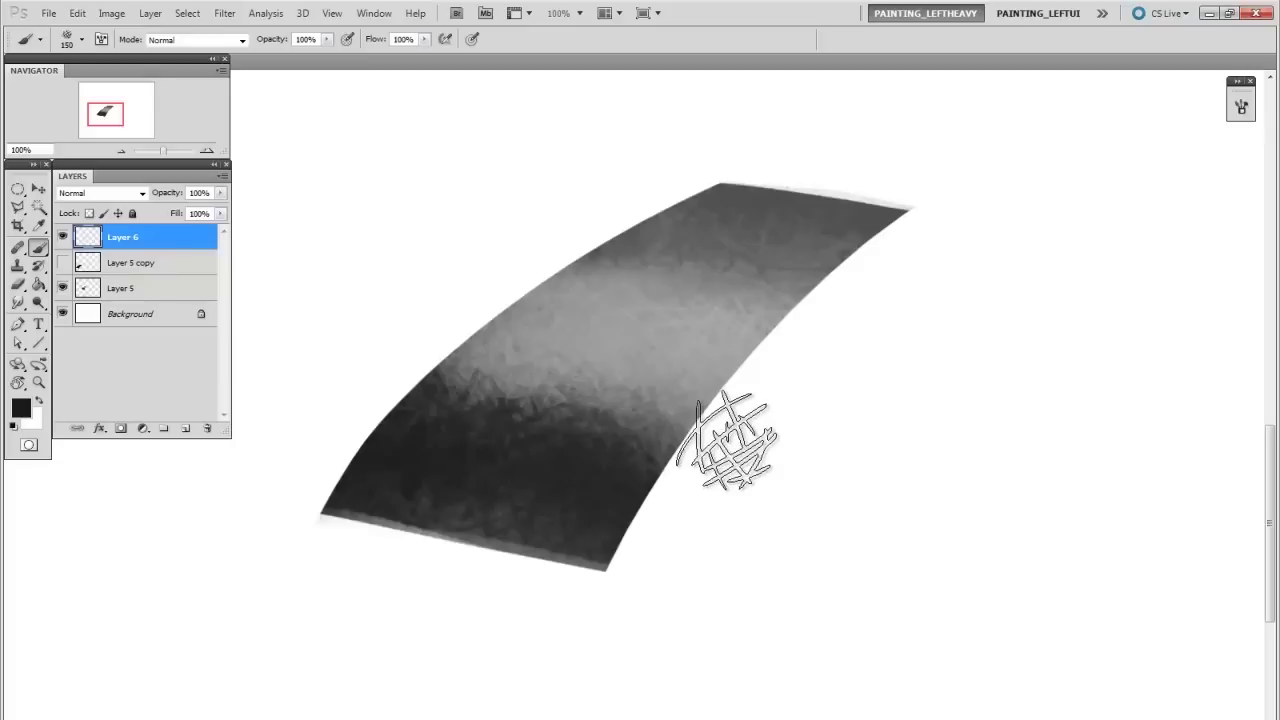
Scatter loose crosshatch strokes in the empty area beside the curved strip with the texture brush enlarged to 250 px
{"action": "left_click_drag", "start_coordinate": [818, 427], "coordinate": [758, 424]}
{"action": "key", "text": "]"}
{"action": "key", "text": "]"}
{"action": "key", "text": "]"}
{"action": "mouse_move", "coordinate": [948, 345]}
{"action": "left_mouse_down"}
{"action": "mouse_move", "coordinate": [930, 380]}
{"action": "mouse_move", "coordinate": [971, 457]}
{"action": "mouse_move", "coordinate": [965, 490]}
{"action": "left_mouse_up"}
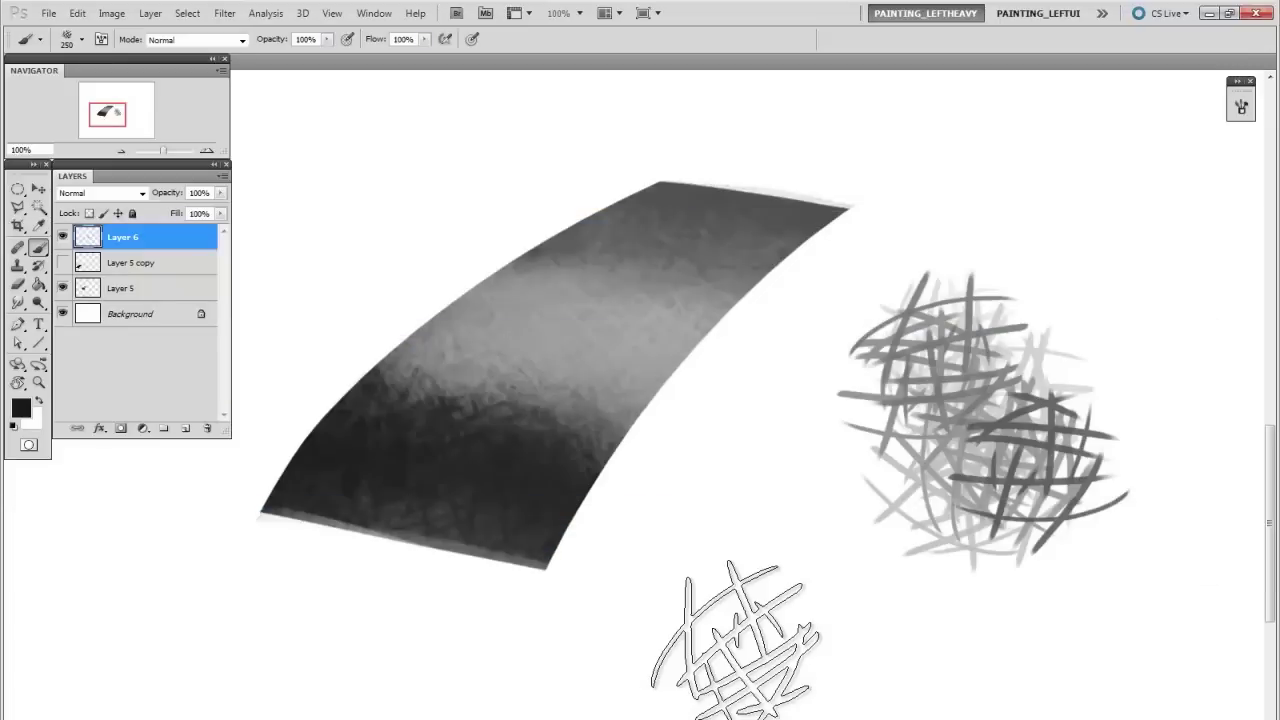
Build up the crosshatch patch with dense dark overlapping strokes, first at 150 px and again at 200 px
{"action": "key", "text": "bracketleft"}
{"action": "key", "text": "bracketleft"}
{"action": "key", "text": "bracketleft"}
{"action": "mouse_move", "coordinate": [838, 432]}
{"action": "left_mouse_down"}
{"action": "mouse_move", "coordinate": [893, 388]}
{"action": "mouse_move", "coordinate": [890, 472]}
{"action": "left_mouse_up"}
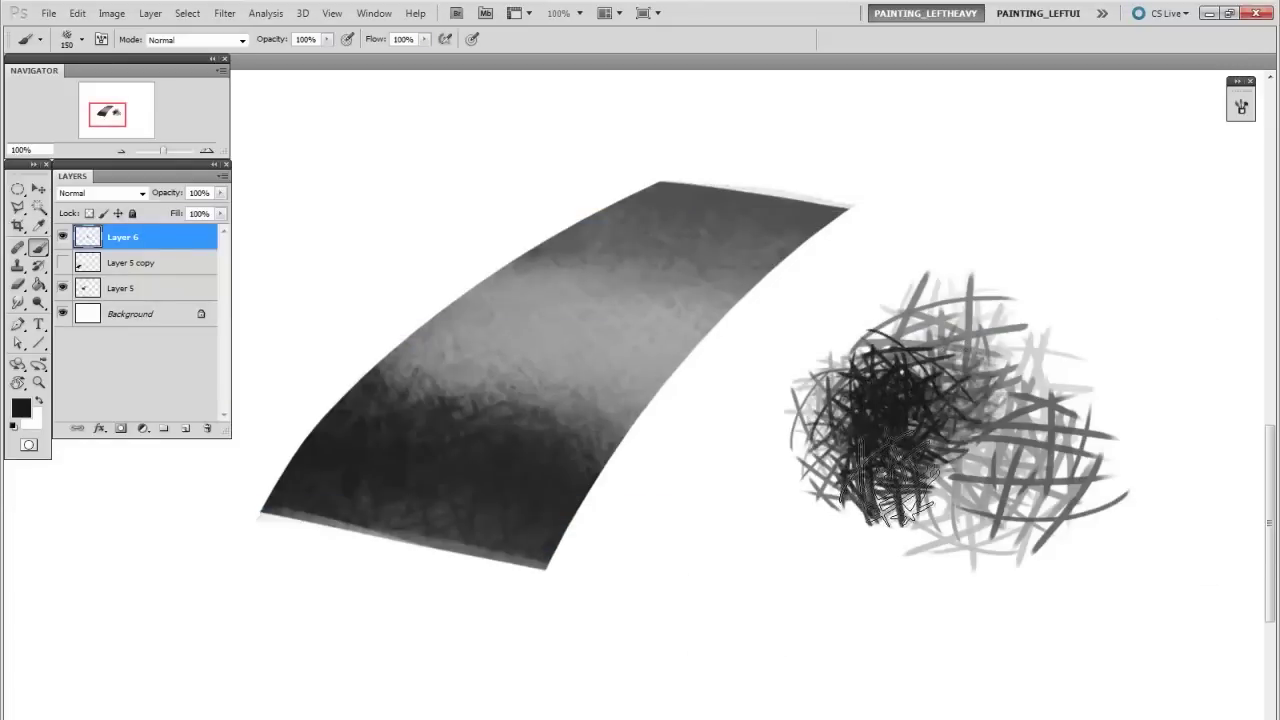
{"action": "key", "text": "bracketright"}
{"action": "key", "text": "bracketright"}
{"action": "mouse_move", "coordinate": [1008, 262]}
{"action": "left_mouse_down"}
{"action": "mouse_move", "coordinate": [1043, 342]}
{"action": "mouse_move", "coordinate": [978, 392]}
{"action": "mouse_move", "coordinate": [1003, 362]}
{"action": "mouse_move", "coordinate": [1105, 435]}
{"action": "left_mouse_up"}
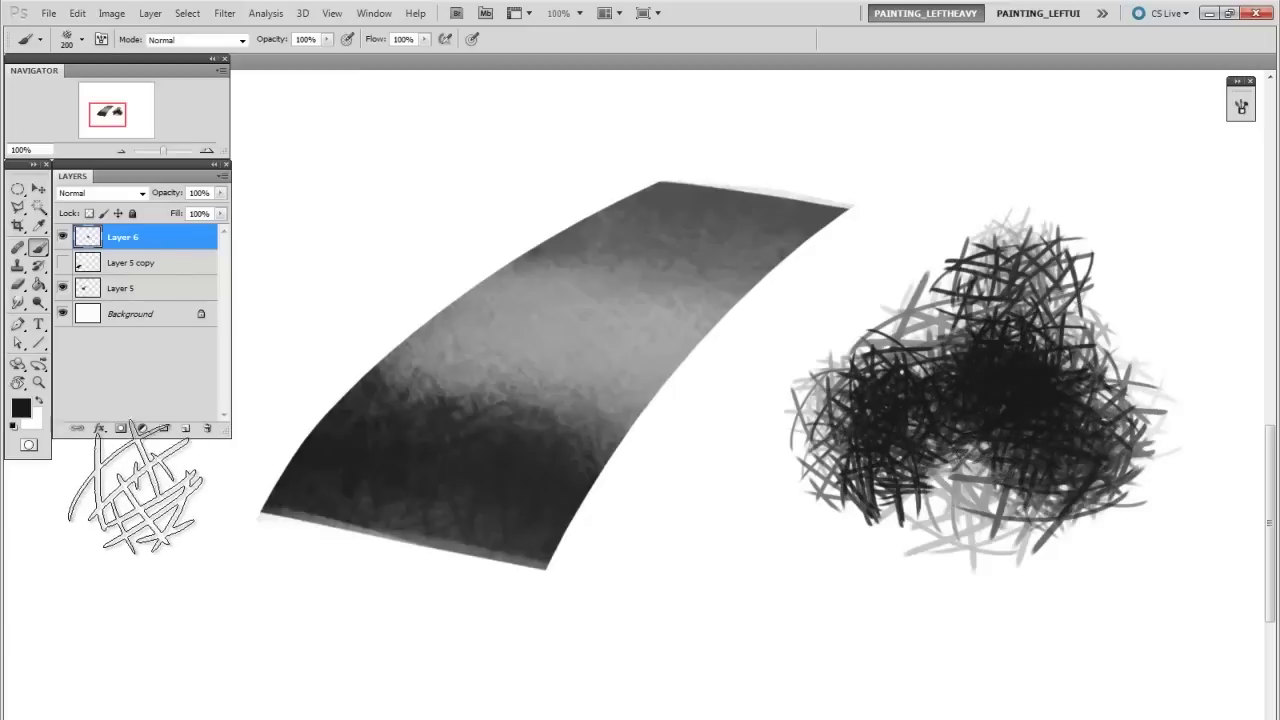
Hide Layer 6 and Layer 5, and paint crosshatch strokes on a new layer over the blank canvas
{"action": "left_click", "coordinate": [62, 237]}
{"action": "left_click", "coordinate": [62, 288]}
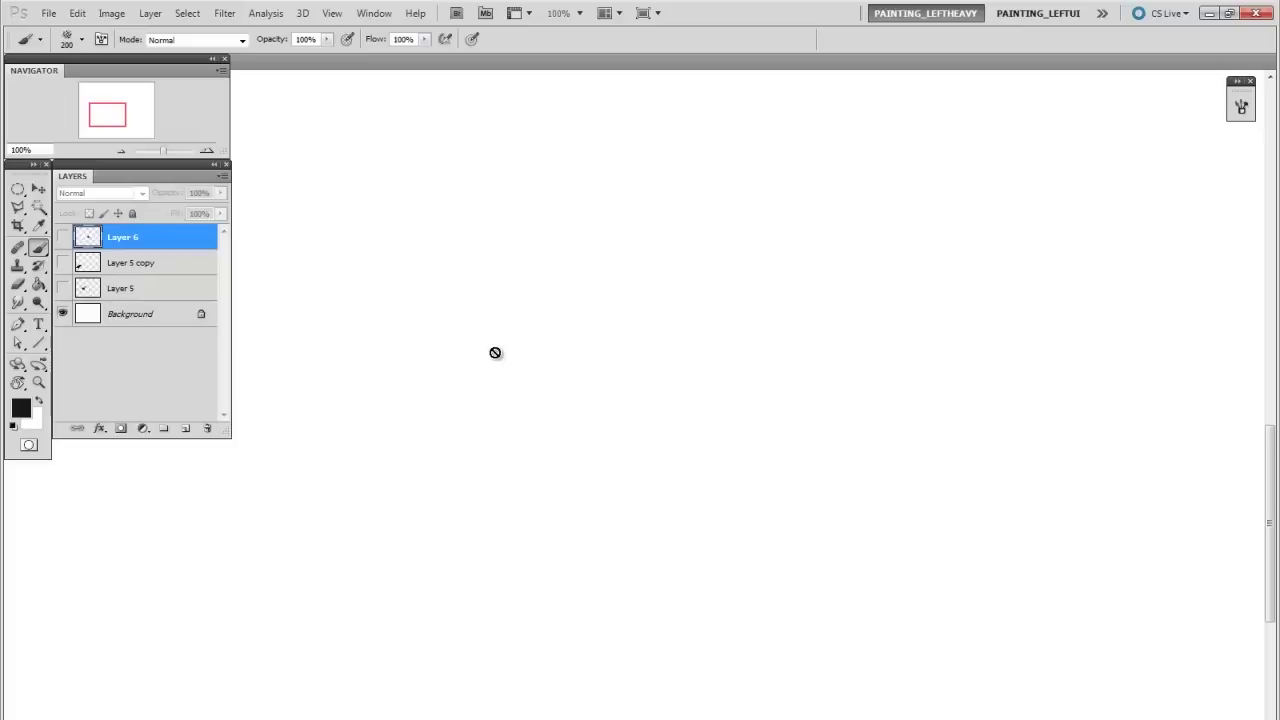
{"action": "key", "text": "ctrl+shift+alt+n"}
{"action": "mouse_move", "coordinate": [494, 351]}
{"action": "left_mouse_down"}
{"action": "mouse_move", "coordinate": [595, 315]}
{"action": "mouse_move", "coordinate": [437, 428]}
{"action": "mouse_move", "coordinate": [683, 265]}
{"action": "mouse_move", "coordinate": [775, 285]}
{"action": "mouse_move", "coordinate": [562, 398]}
{"action": "mouse_move", "coordinate": [550, 466]}
{"action": "mouse_move", "coordinate": [646, 436]}
{"action": "mouse_move", "coordinate": [865, 280]}
{"action": "left_mouse_up"}
{"action": "key", "text": "bracketleft"}
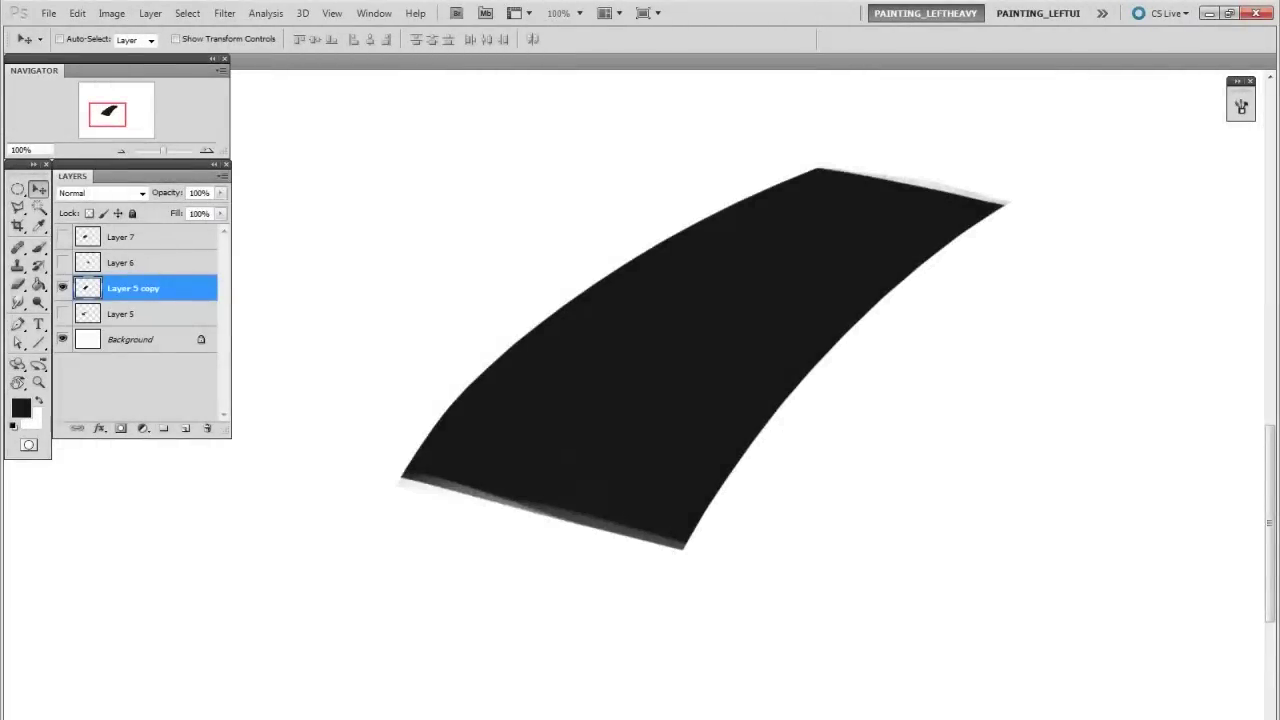
{"action": "key", "text": "b"}
{"action": "mouse_move", "coordinate": [1045, 336]}
{"action": "left_mouse_down"}
{"action": "mouse_move", "coordinate": [946, 466]}
{"action": "mouse_move", "coordinate": [922, 560]}
{"action": "left_mouse_up"}
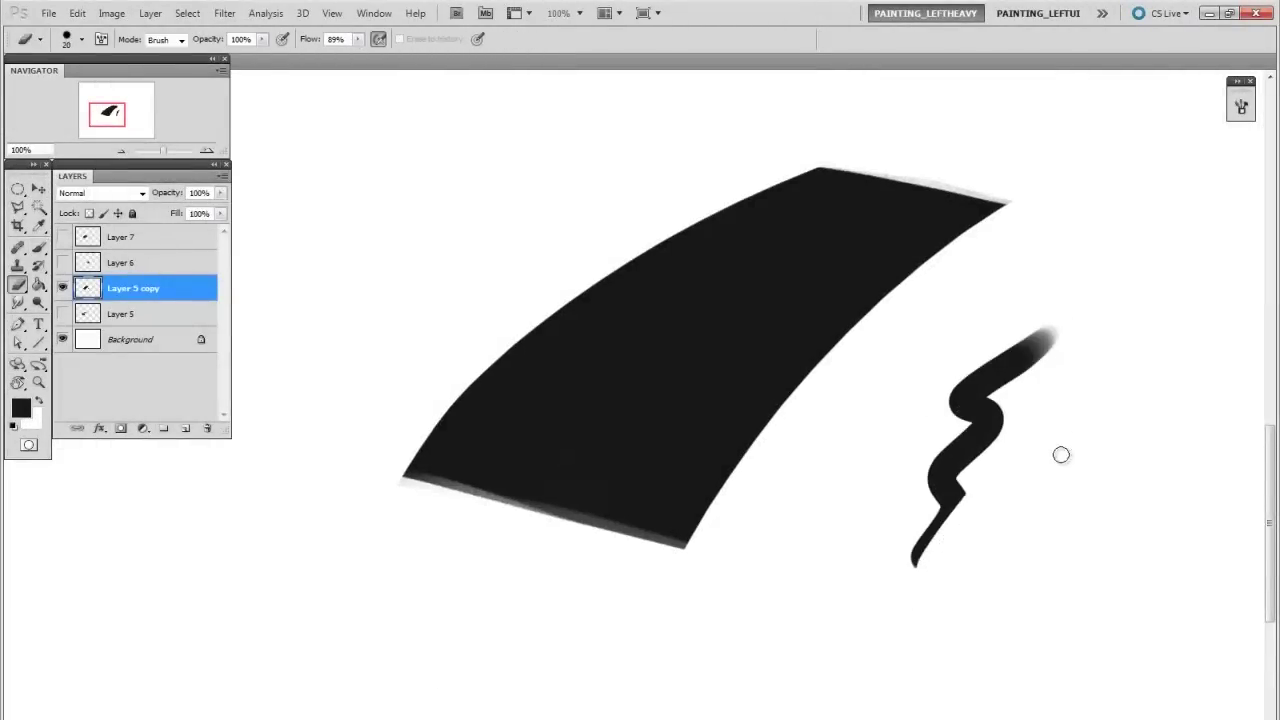
{"action": "key", "text": "ctrl+z"}
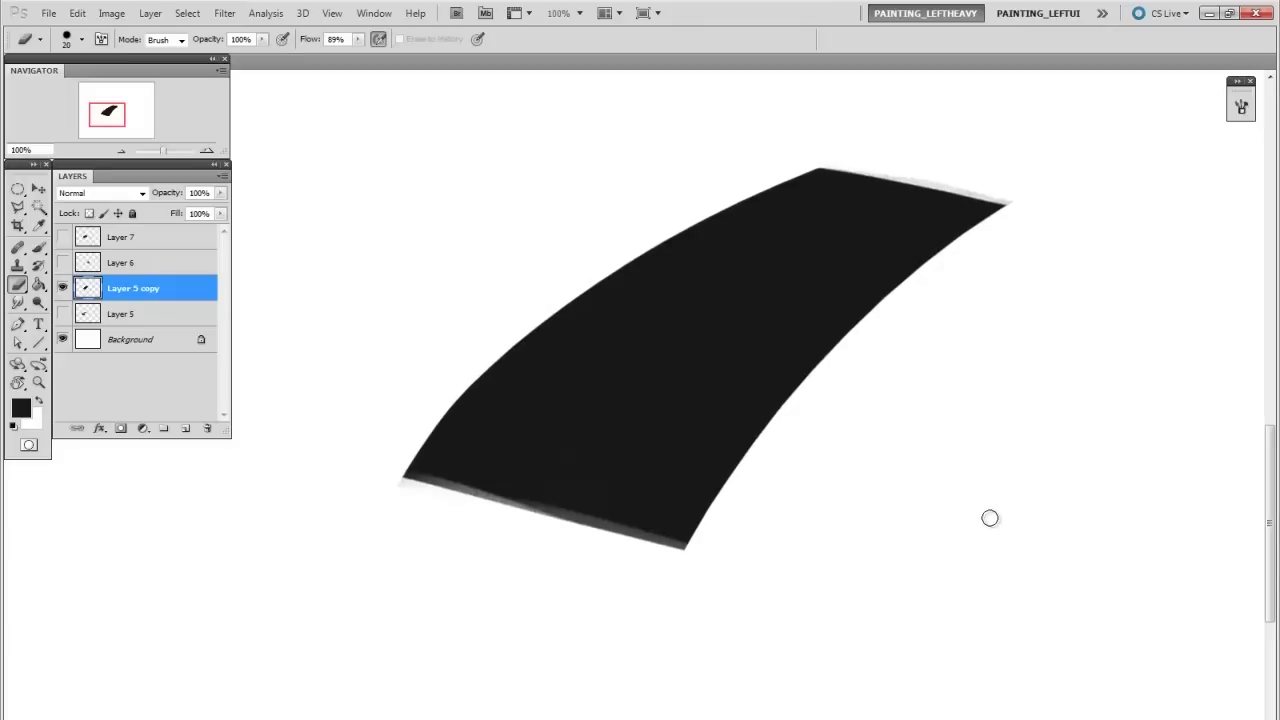
Add a new layer above Layer 5 copy and make it a clipping mask on the black strip
{"action": "key", "text": "ctrl+shift+alt+n"}
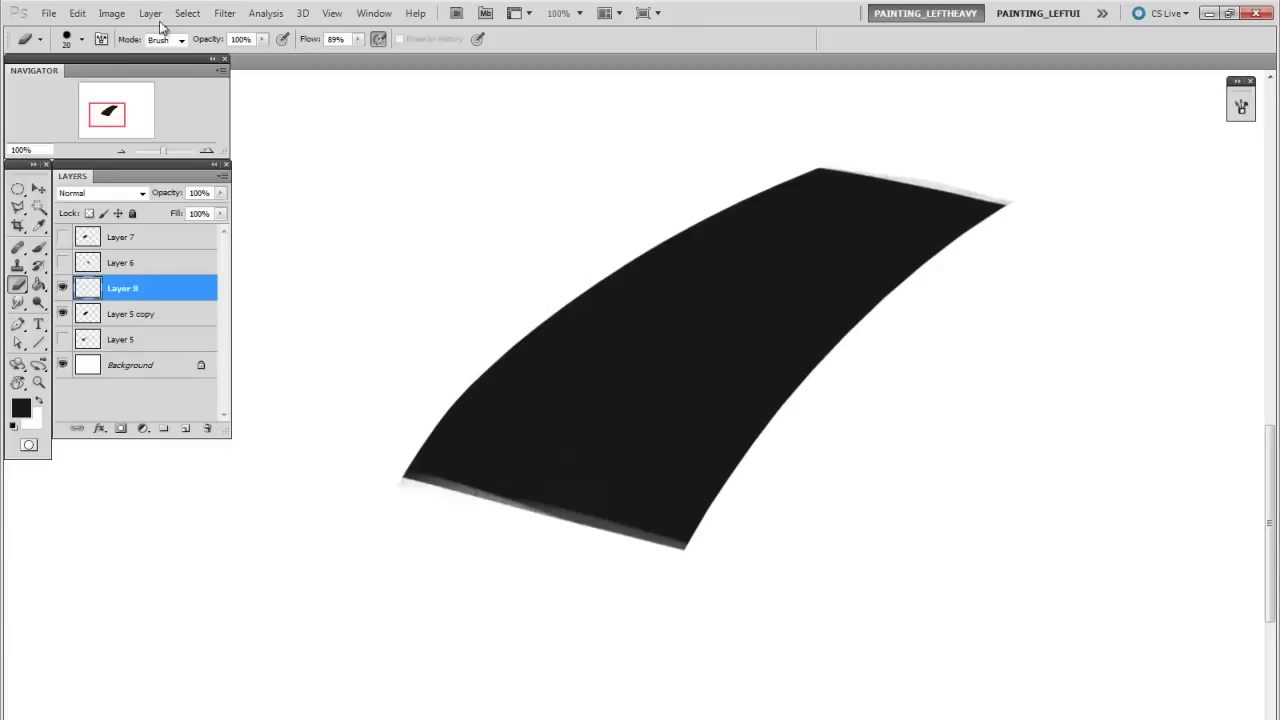
{"action": "left_click", "coordinate": [151, 13]}
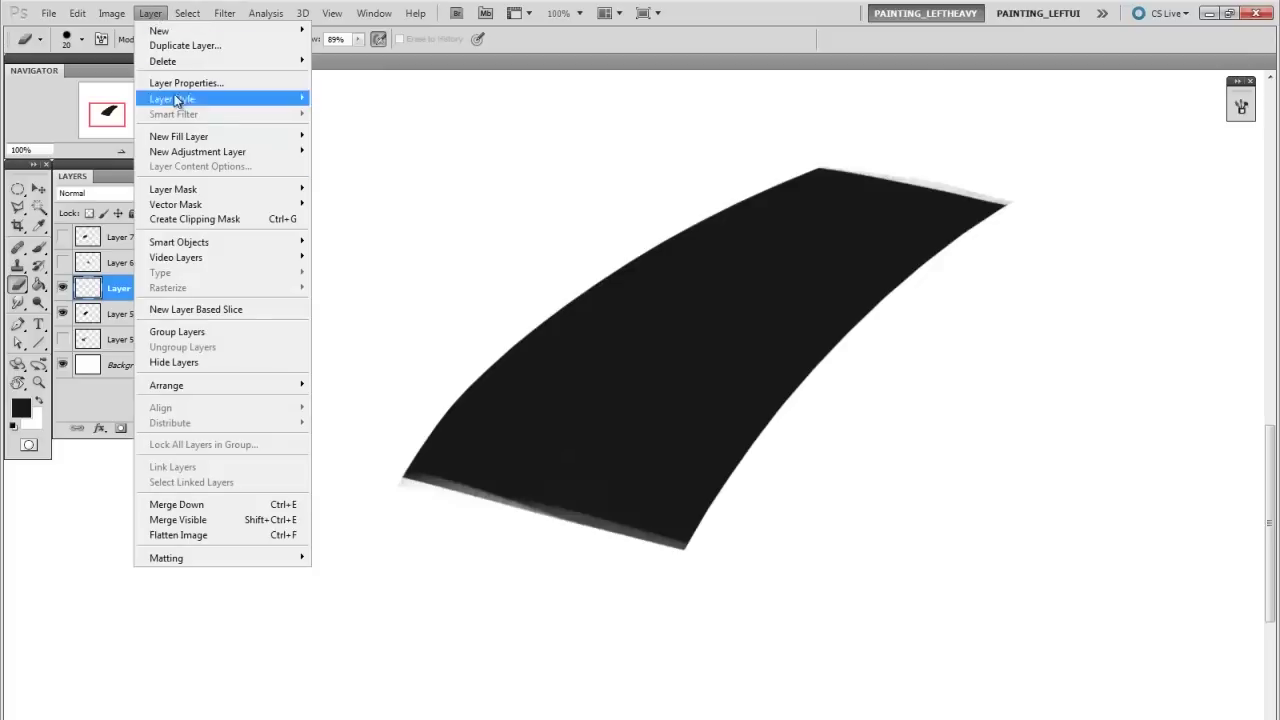
{"action": "left_click", "coordinate": [246, 219]}
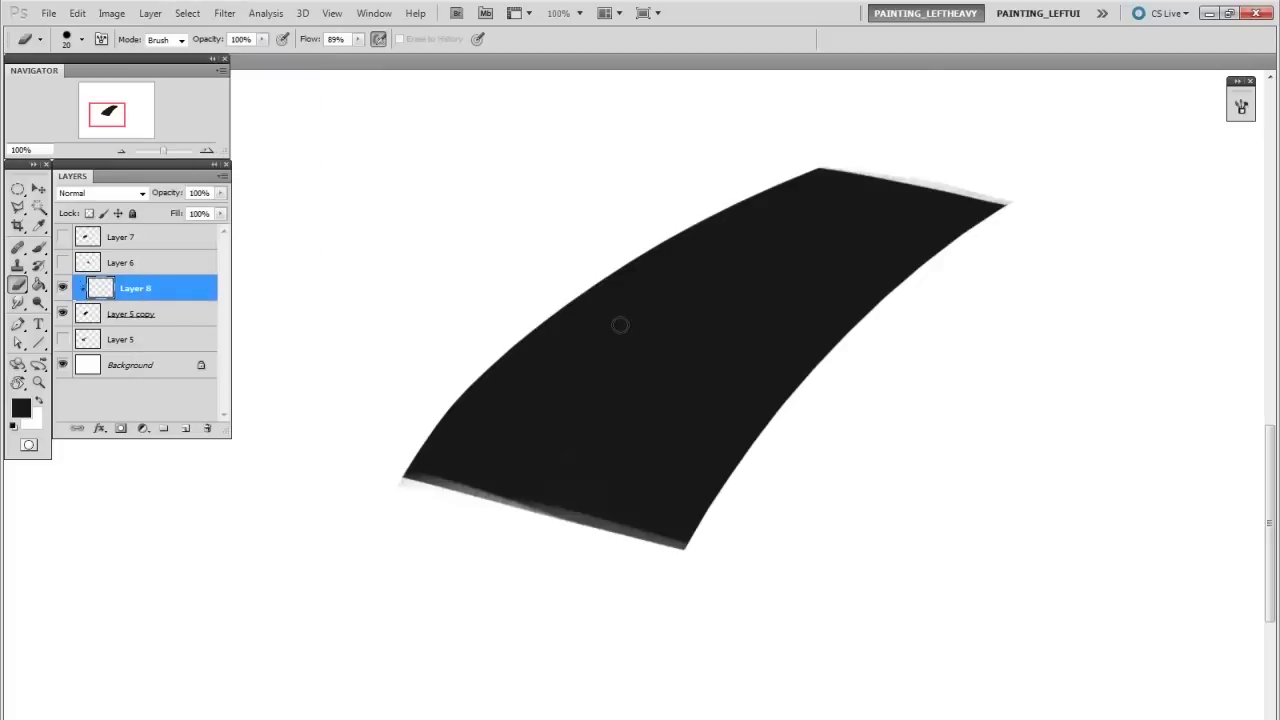
Choose the 131 px crosshatch texture brush and set the foreground color to medium gray, #858585
{"action": "key", "text": "b"}
{"action": "right_click", "coordinate": [631, 318]}
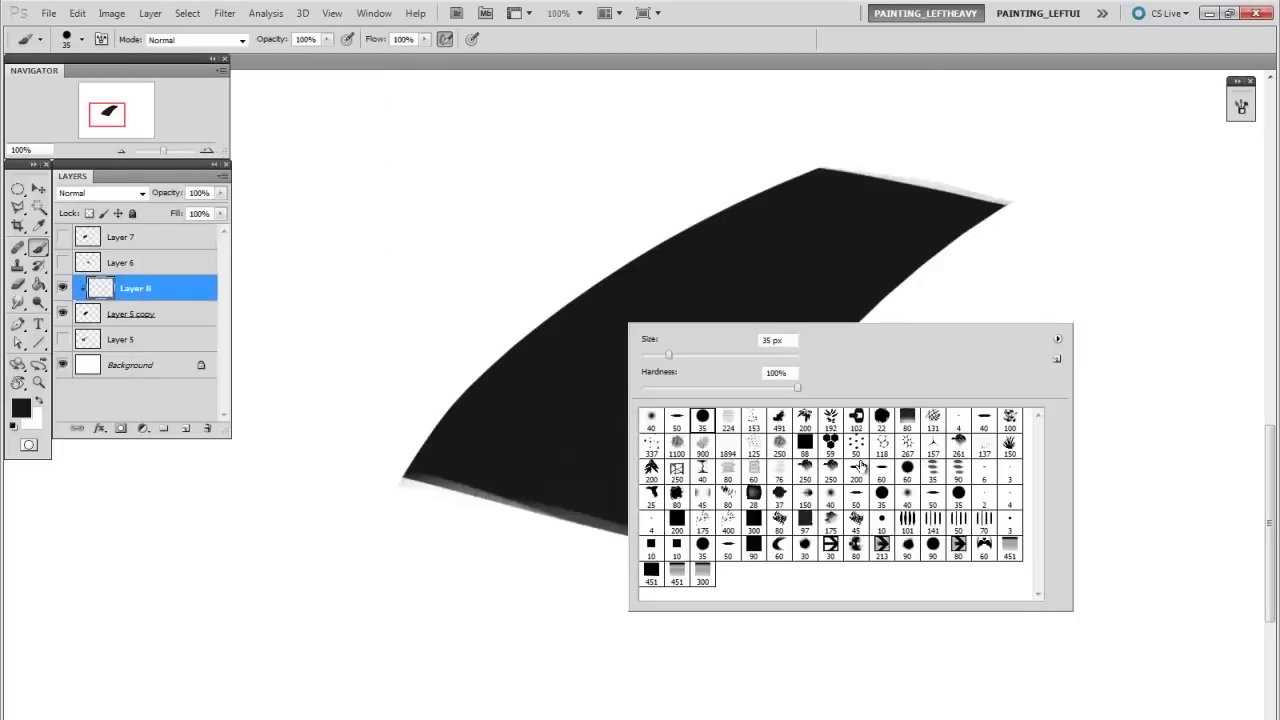
{"action": "left_click", "coordinate": [594, 380]}
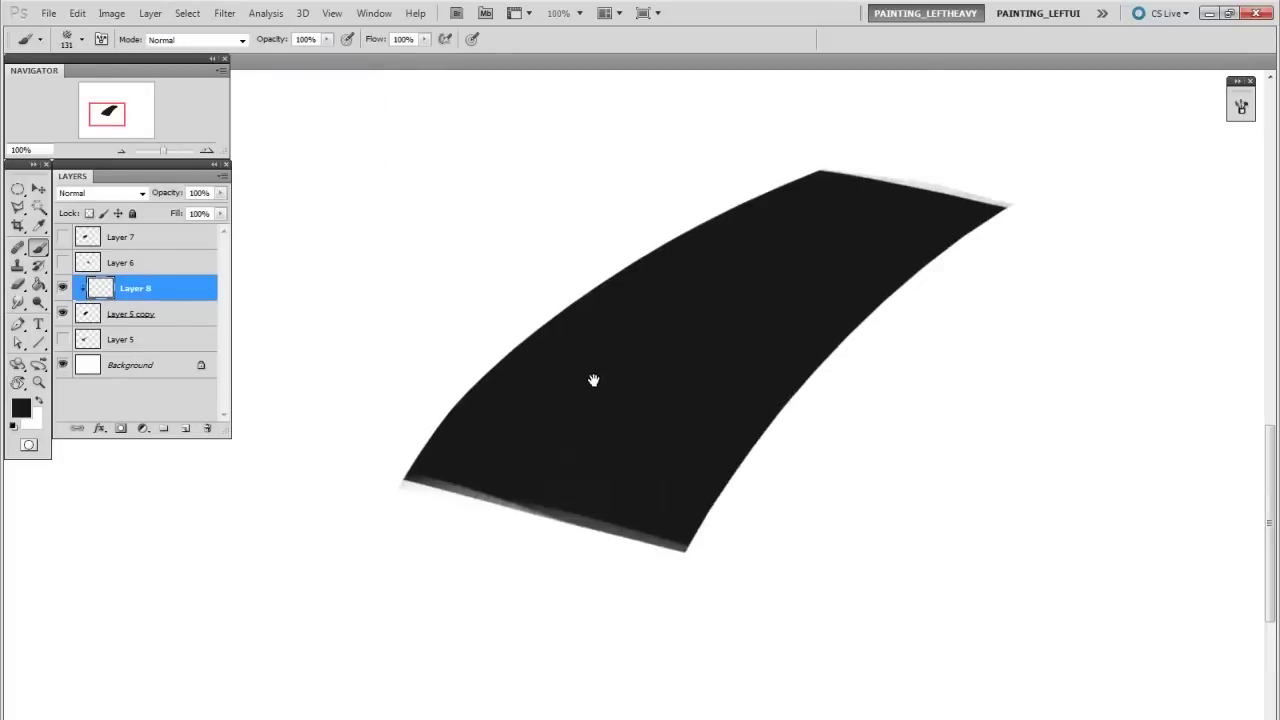
{"action": "key", "text": "n"}
{"action": "left_click_drag", "start_coordinate": [846, 416], "coordinate": [774, 438]}
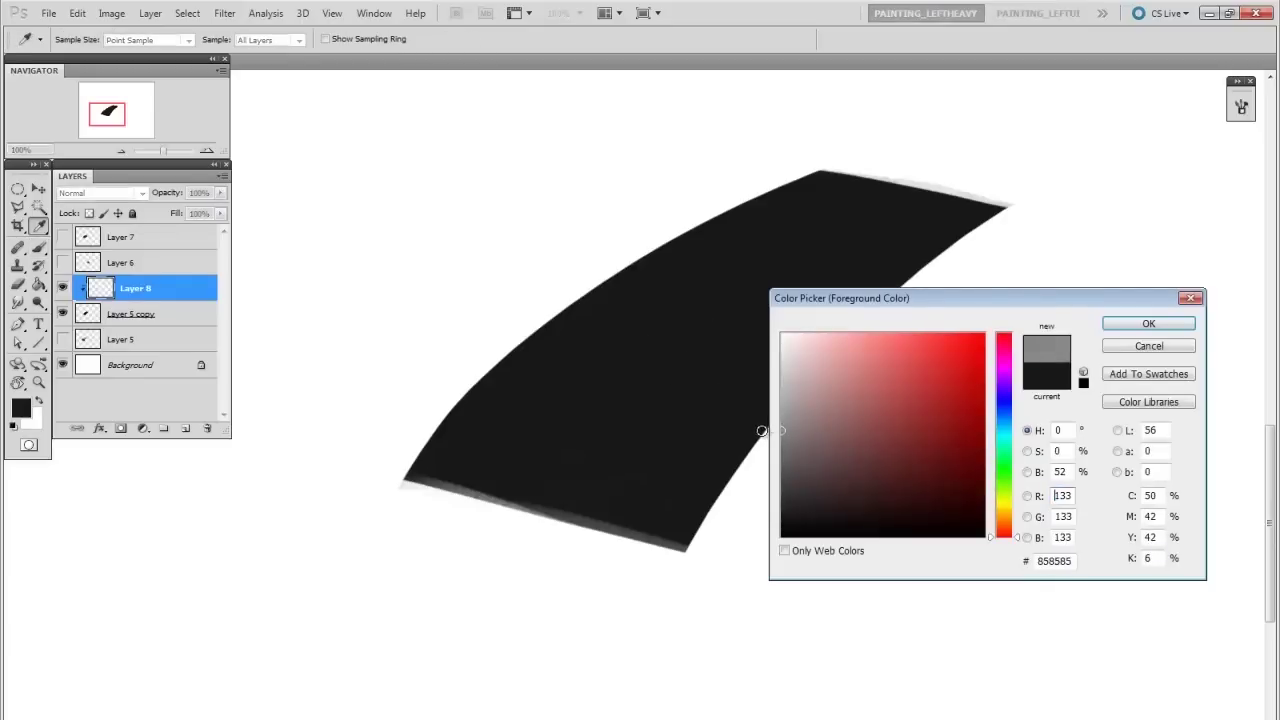
{"action": "left_click", "coordinate": [1149, 325]}
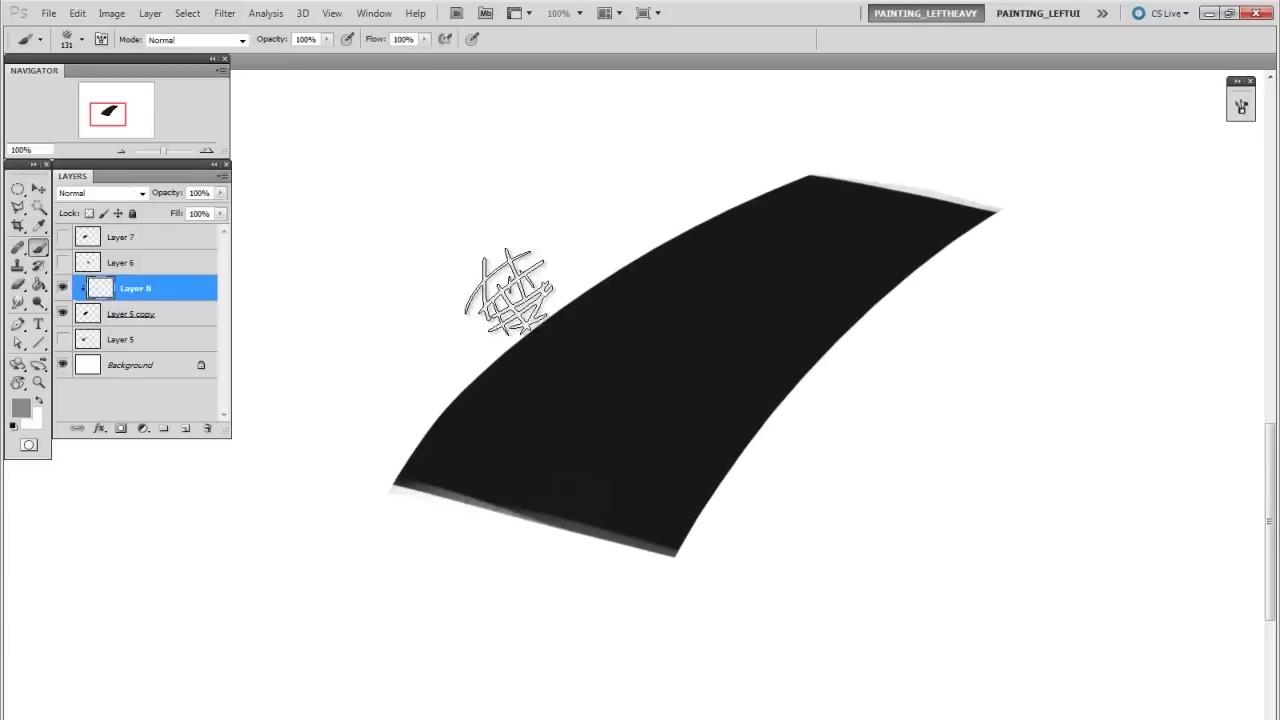
Paint a textured gray band across the middle of the black strip, and enlarge the brush to 250 px
{"action": "mouse_move", "coordinate": [514, 300]}
{"action": "left_mouse_down"}
{"action": "mouse_move", "coordinate": [745, 335]}
{"action": "mouse_move", "coordinate": [894, 389]}
{"action": "mouse_move", "coordinate": [407, 282]}
{"action": "mouse_move", "coordinate": [580, 314]}
{"action": "mouse_move", "coordinate": [914, 418]}
{"action": "mouse_move", "coordinate": [403, 287]}
{"action": "mouse_move", "coordinate": [894, 346]}
{"action": "mouse_move", "coordinate": [868, 330]}
{"action": "mouse_move", "coordinate": [472, 259]}
{"action": "mouse_move", "coordinate": [1010, 378]}
{"action": "left_mouse_up"}
{"action": "mouse_move", "coordinate": [446, 345]}
{"action": "left_mouse_down"}
{"action": "mouse_move", "coordinate": [892, 476]}
{"action": "mouse_move", "coordinate": [399, 345]}
{"action": "mouse_move", "coordinate": [1006, 446]}
{"action": "left_mouse_up"}
{"action": "key", "text": "]"}
{"action": "key", "text": "]"}
{"action": "key", "text": "]"}
{"action": "key", "text": "]"}
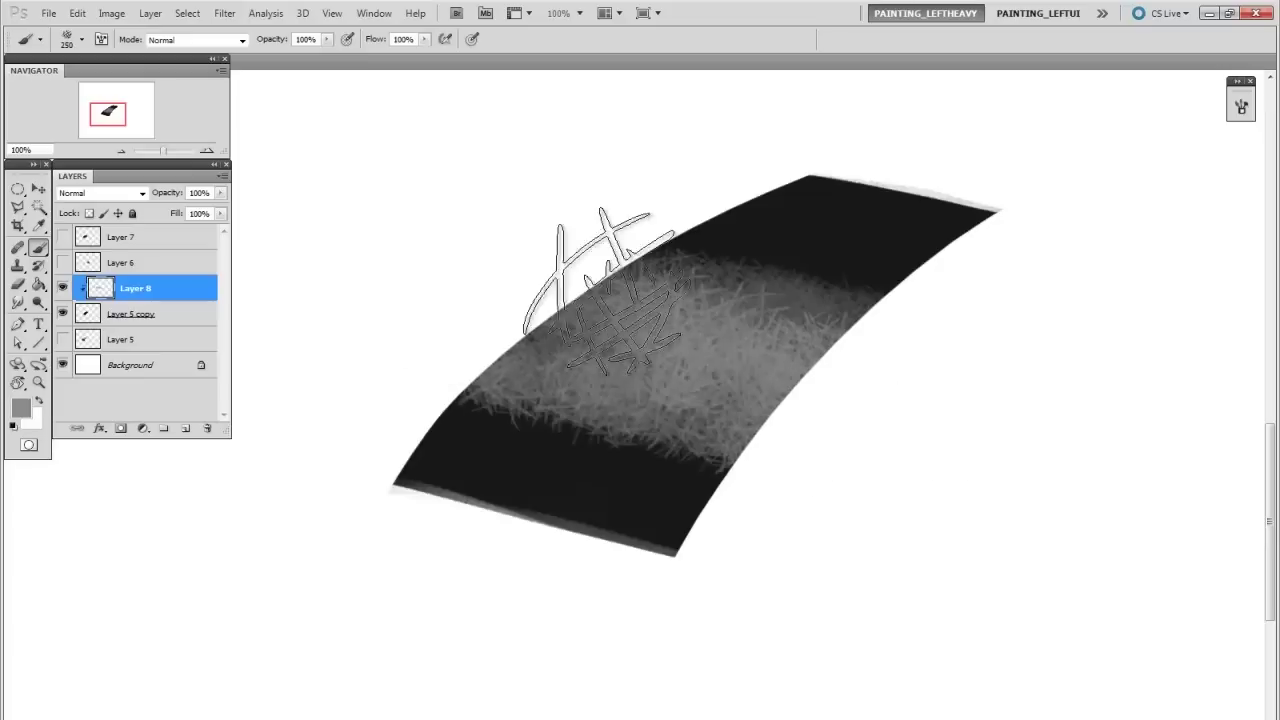
Fill in the gray band and spread its texture towards both ends of the strip, varying the brush size up to 250 px
{"action": "key", "text": "["}
{"action": "key", "text": "["}
{"action": "key", "text": "["}
{"action": "mouse_move", "coordinate": [648, 268]}
{"action": "left_mouse_down"}
{"action": "mouse_move", "coordinate": [858, 292]}
{"action": "mouse_move", "coordinate": [1032, 341]}
{"action": "mouse_move", "coordinate": [464, 357]}
{"action": "left_mouse_up"}
{"action": "key", "text": "]"}
{"action": "key", "text": "]"}
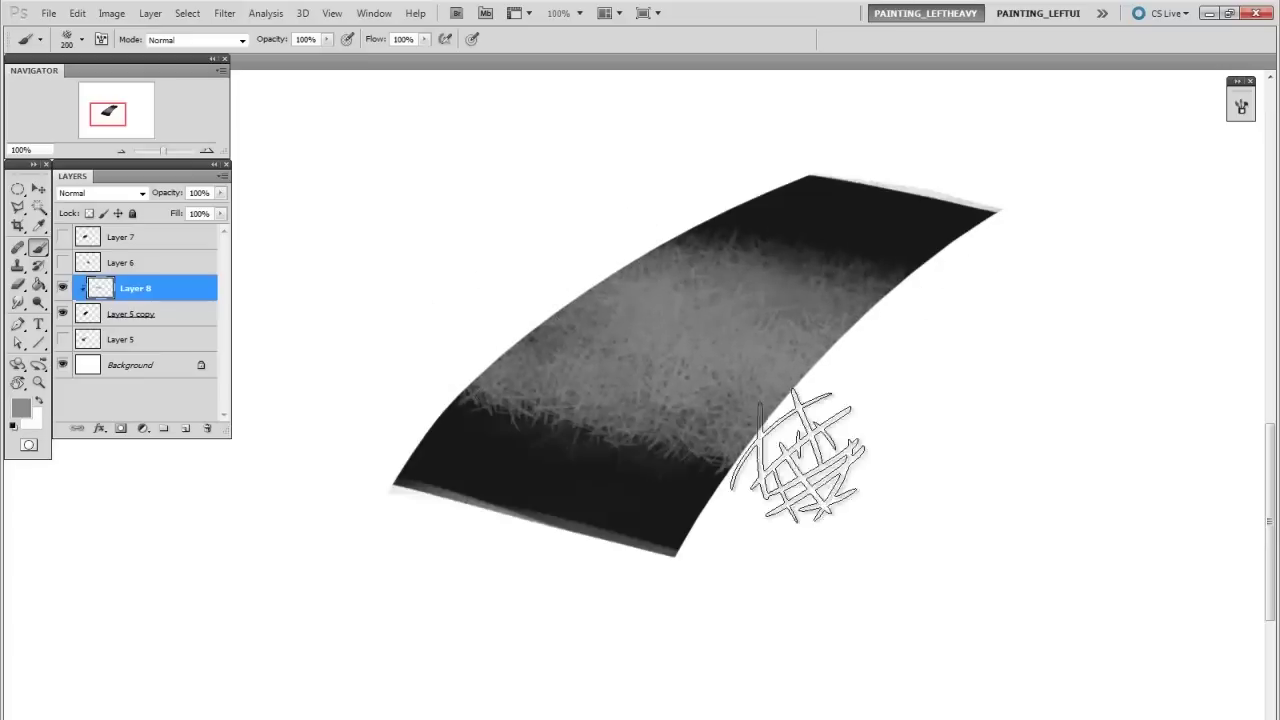
{"action": "mouse_move", "coordinate": [798, 456]}
{"action": "left_mouse_down"}
{"action": "mouse_move", "coordinate": [454, 385]}
{"action": "mouse_move", "coordinate": [809, 471]}
{"action": "mouse_move", "coordinate": [451, 396]}
{"action": "mouse_move", "coordinate": [704, 439]}
{"action": "mouse_move", "coordinate": [662, 423]}
{"action": "mouse_move", "coordinate": [608, 363]}
{"action": "mouse_move", "coordinate": [1004, 379]}
{"action": "mouse_move", "coordinate": [657, 287]}
{"action": "mouse_move", "coordinate": [1012, 314]}
{"action": "left_mouse_up"}
{"action": "key", "text": "]"}
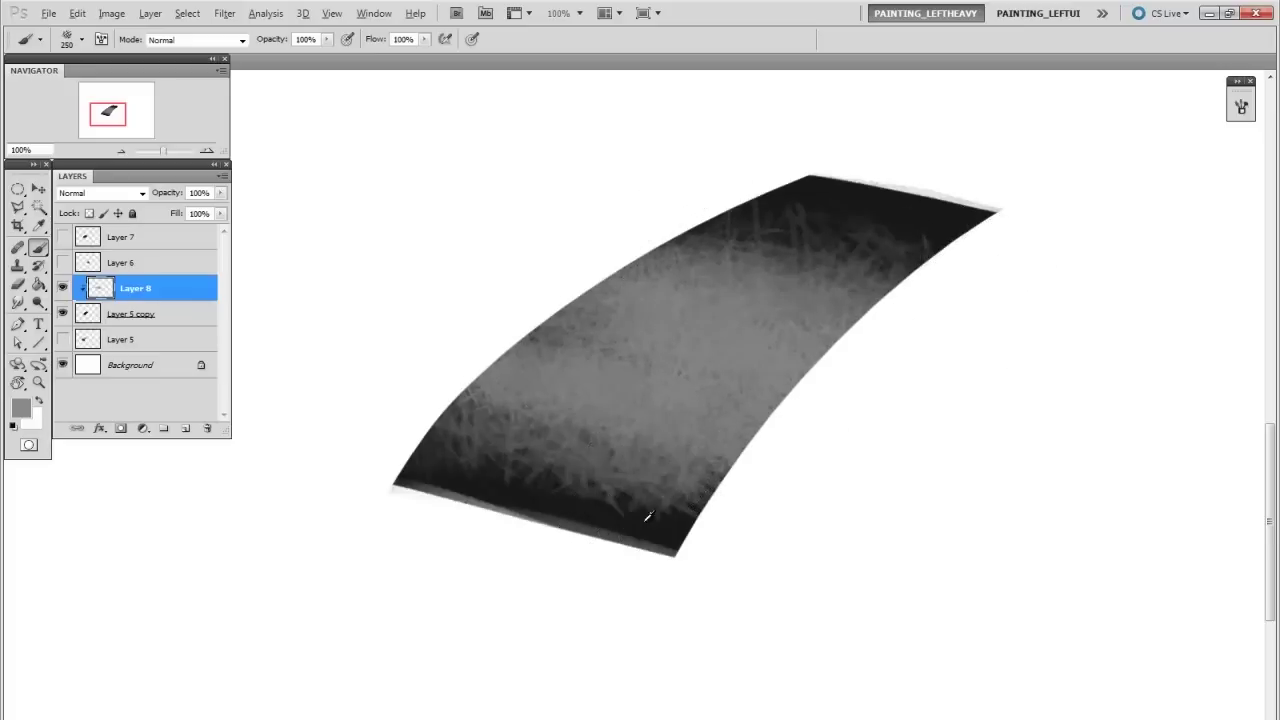
Sample gray tones from the strip and blend them over its lower half with the brush enlarged to 300 px
{"action": "key", "text": "d"}
{"action": "left_click", "coordinate": [610, 450], "text": "alt"}
{"action": "mouse_move", "coordinate": [500, 460]}
{"action": "left_mouse_down"}
{"action": "mouse_move", "coordinate": [708, 498]}
{"action": "mouse_move", "coordinate": [736, 529]}
{"action": "mouse_move", "coordinate": [392, 444]}
{"action": "mouse_move", "coordinate": [757, 542]}
{"action": "mouse_move", "coordinate": [391, 469]}
{"action": "mouse_move", "coordinate": [740, 551]}
{"action": "mouse_move", "coordinate": [426, 466]}
{"action": "mouse_move", "coordinate": [714, 502]}
{"action": "mouse_move", "coordinate": [555, 508]}
{"action": "left_mouse_up"}
{"action": "key", "text": "]"}
{"action": "left_click", "coordinate": [730, 424], "text": "alt"}
{"action": "mouse_move", "coordinate": [660, 390]}
{"action": "left_mouse_down"}
{"action": "mouse_move", "coordinate": [555, 323]}
{"action": "mouse_move", "coordinate": [680, 360]}
{"action": "left_mouse_up"}
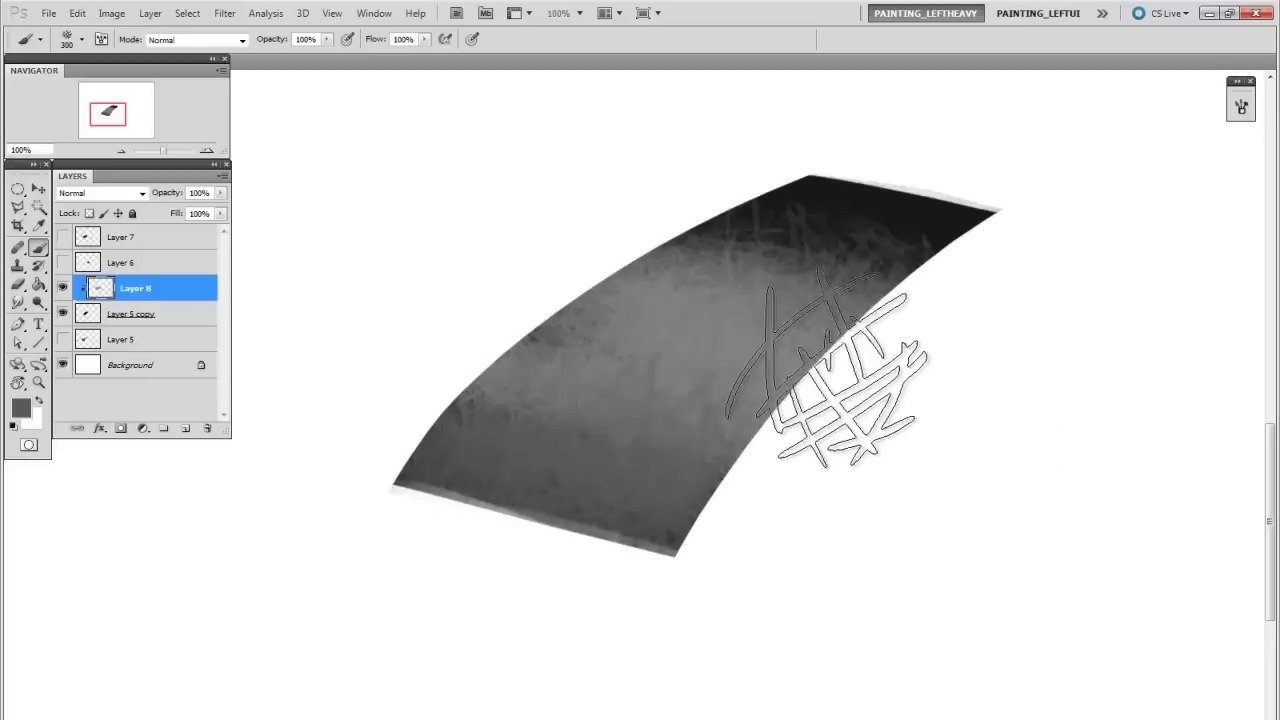
Sample the dark tone at the strip's upper end and the adjacent gray, and paint both over the upper transition with a smaller brush
{"action": "left_click", "coordinate": [907, 218], "text": "alt"}
{"action": "key", "text": "["}
{"action": "key", "text": "["}
{"action": "key", "text": "["}
{"action": "key", "text": "["}
{"action": "mouse_move", "coordinate": [759, 187]}
{"action": "left_mouse_down"}
{"action": "mouse_move", "coordinate": [990, 245]}
{"action": "mouse_move", "coordinate": [835, 207]}
{"action": "mouse_move", "coordinate": [1011, 262]}
{"action": "mouse_move", "coordinate": [866, 243]}
{"action": "left_mouse_up"}
{"action": "left_click", "coordinate": [781, 277], "text": "alt"}
{"action": "left_click_drag", "start_coordinate": [785, 248], "coordinate": [873, 278]}
Smooth the gradation between the strip's dark upper end and gray middle with sampled tones at 200 px
{"action": "left_click", "coordinate": [800, 197], "text": "alt"}
{"action": "key", "text": "]"}
{"action": "key", "text": "]"}
{"action": "mouse_move", "coordinate": [1025, 291]}
{"action": "left_mouse_down"}
{"action": "mouse_move", "coordinate": [782, 237]}
{"action": "mouse_move", "coordinate": [940, 283]}
{"action": "left_mouse_up"}
{"action": "left_click", "coordinate": [788, 304], "text": "alt"}
{"action": "left_click_drag", "start_coordinate": [649, 280], "coordinate": [906, 325]}
{"action": "left_click", "coordinate": [911, 273], "text": "alt"}
{"action": "left_click_drag", "start_coordinate": [737, 226], "coordinate": [848, 257]}
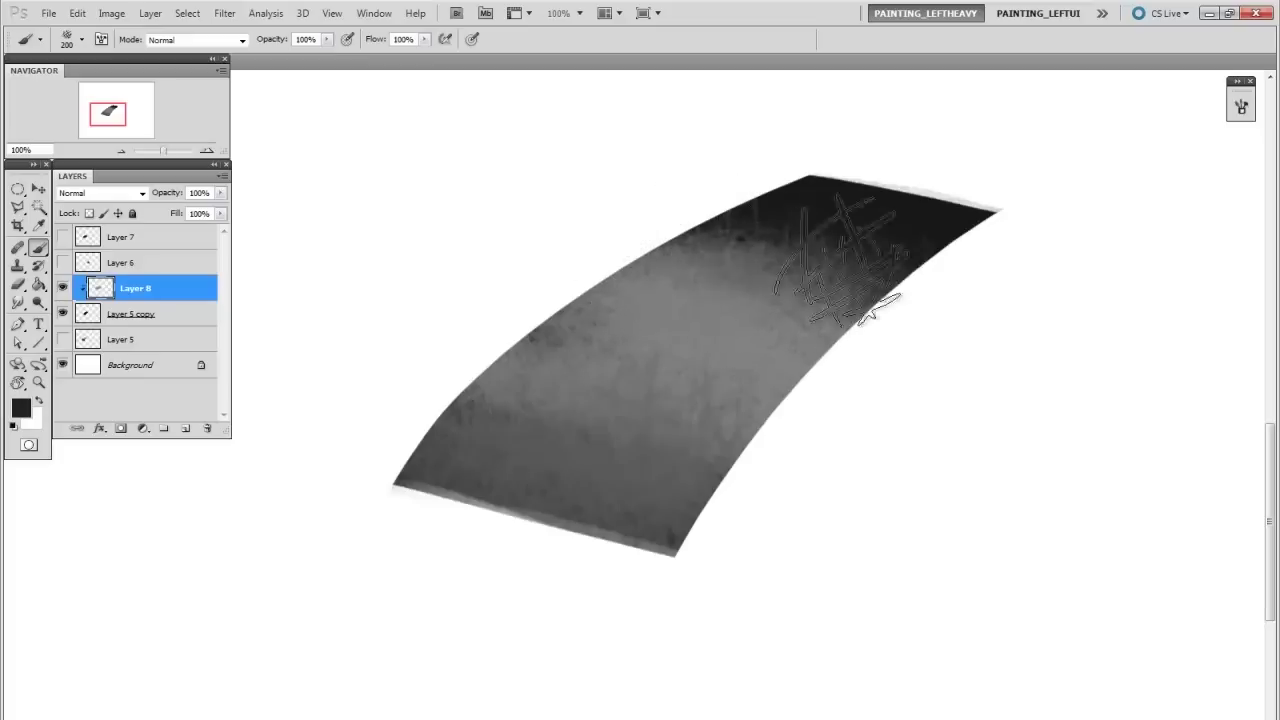
Darken and soften the strip's lower end with large crosshatch strokes, enlarging the brush to 500 px
{"action": "key", "text": "bracketright"}
{"action": "key", "text": "bracketright"}
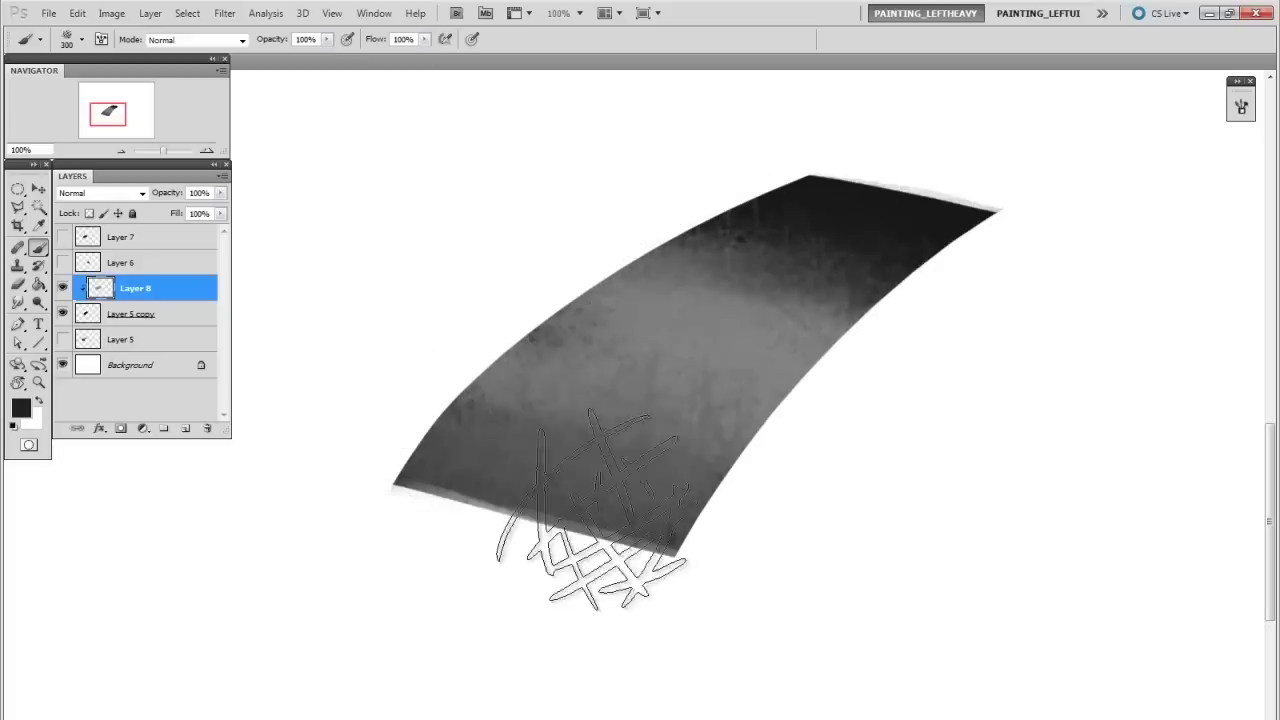
{"action": "key", "text": "bracketright"}
{"action": "key", "text": "bracketright"}
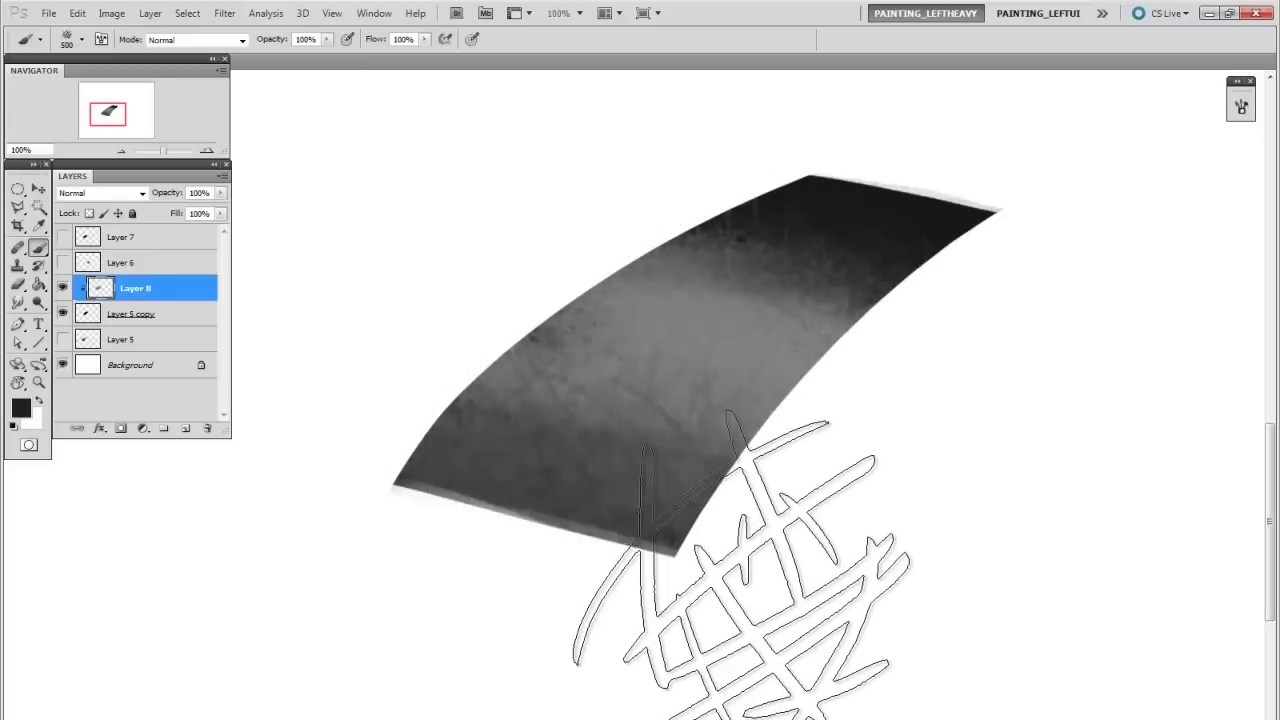
Release Layer 8's clipping mask to inspect the strokes outside the strip, and undo the release
{"action": "key", "text": "ctrl+alt+g"}
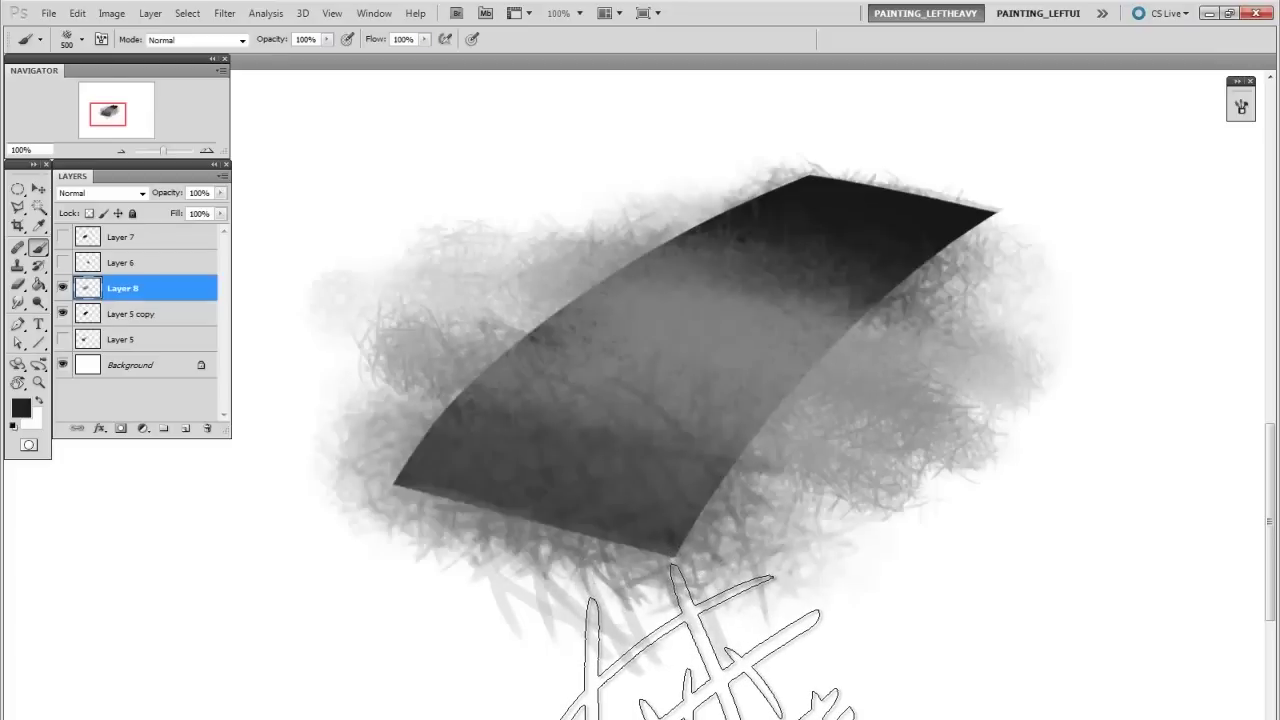
{"action": "key", "text": "ctrl+z"}
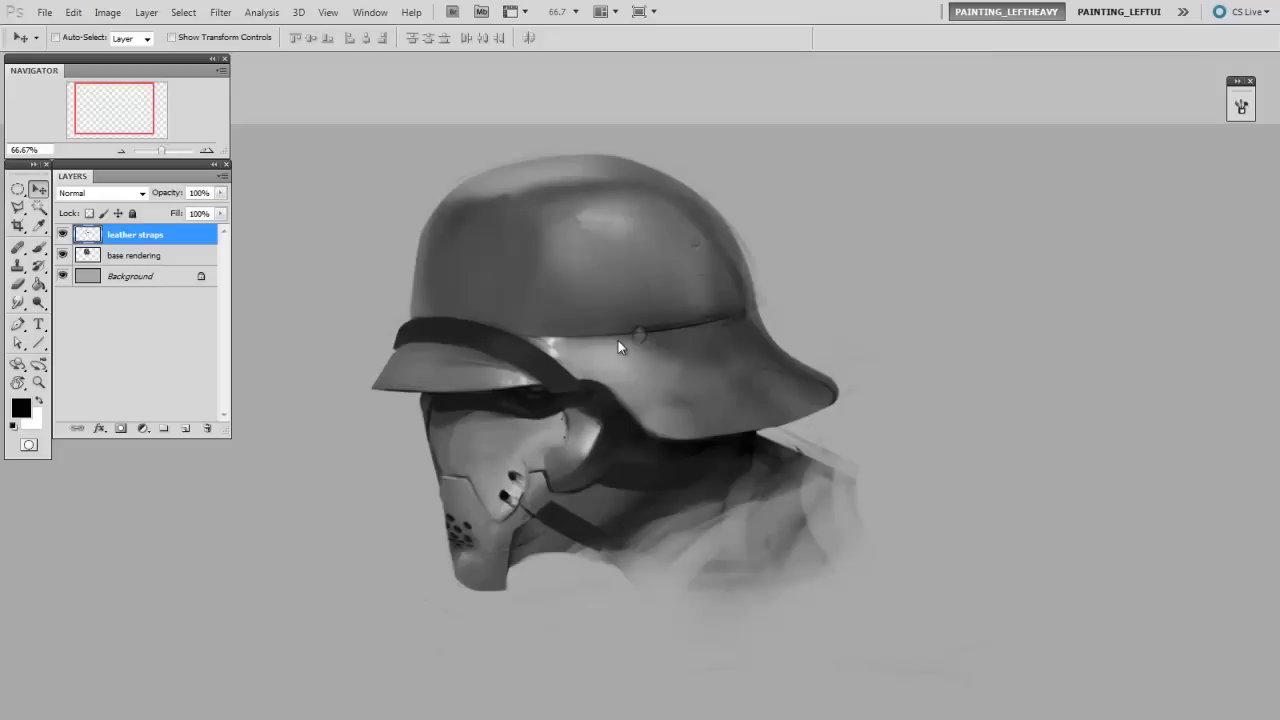
Add a new layer clipped to the leather straps layer, and choose a rough-edged 125 px brush with 30% flow
{"action": "key", "text": "ctrl+shift+alt+n"}
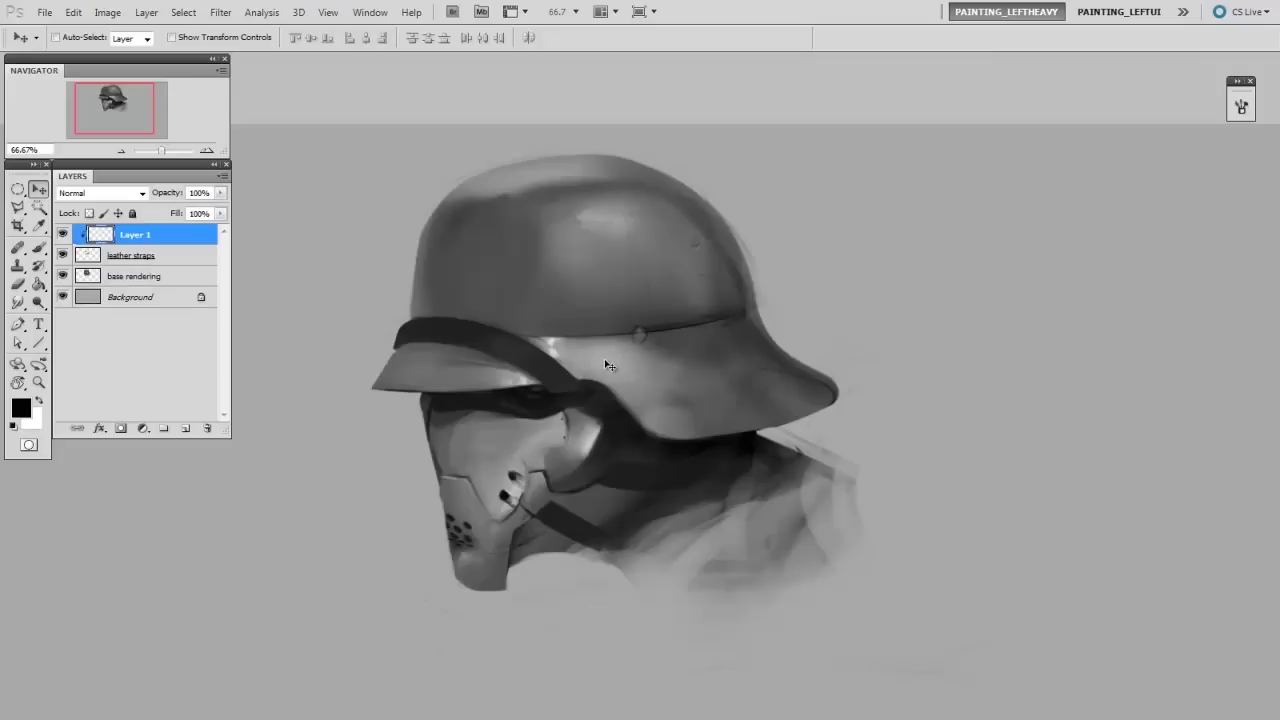
{"action": "key", "text": "ctrl+plus"}
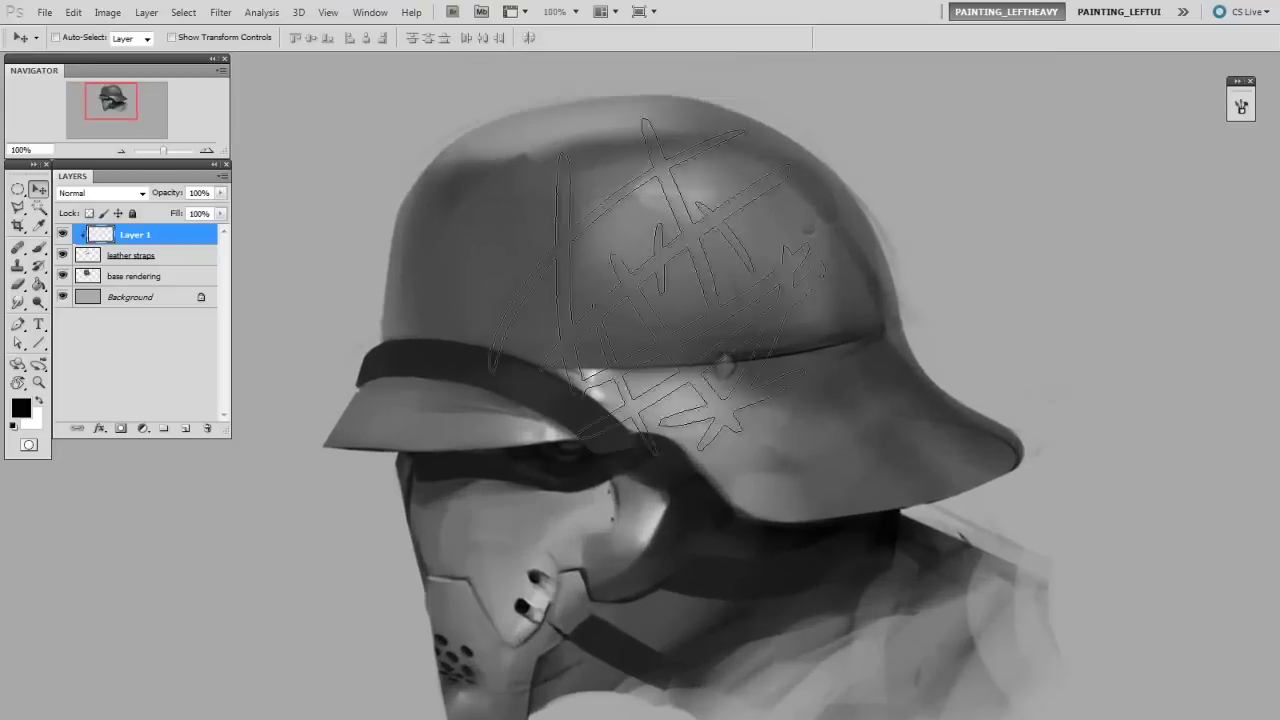
{"action": "key", "text": "b"}
{"action": "right_click", "coordinate": [628, 423]}
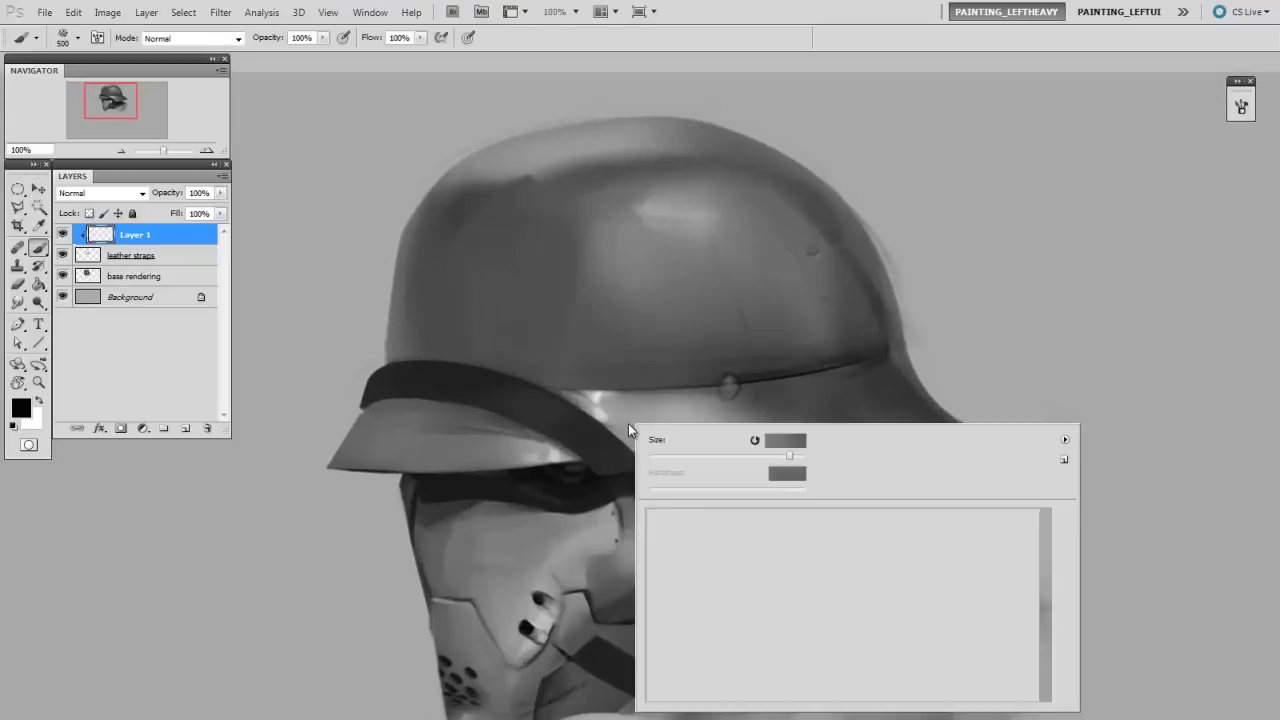
{"action": "left_click", "coordinate": [498, 523]}
{"action": "left_click", "coordinate": [364, 55]}
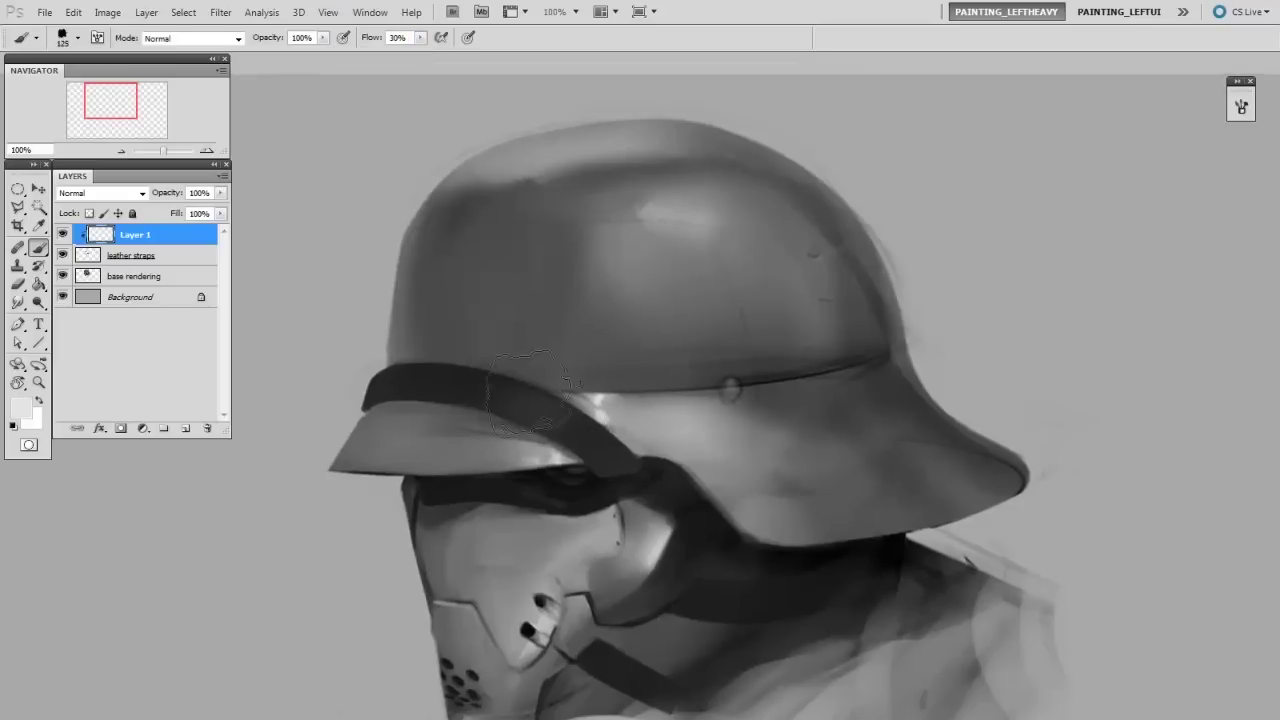
Paint a soft light highlight on the strap where it curves over the helmet's brim, reducing the brush to 90 px
{"action": "left_click_drag", "start_coordinate": [514, 394], "coordinate": [534, 408]}
{"action": "key", "text": "ctrl+plus"}
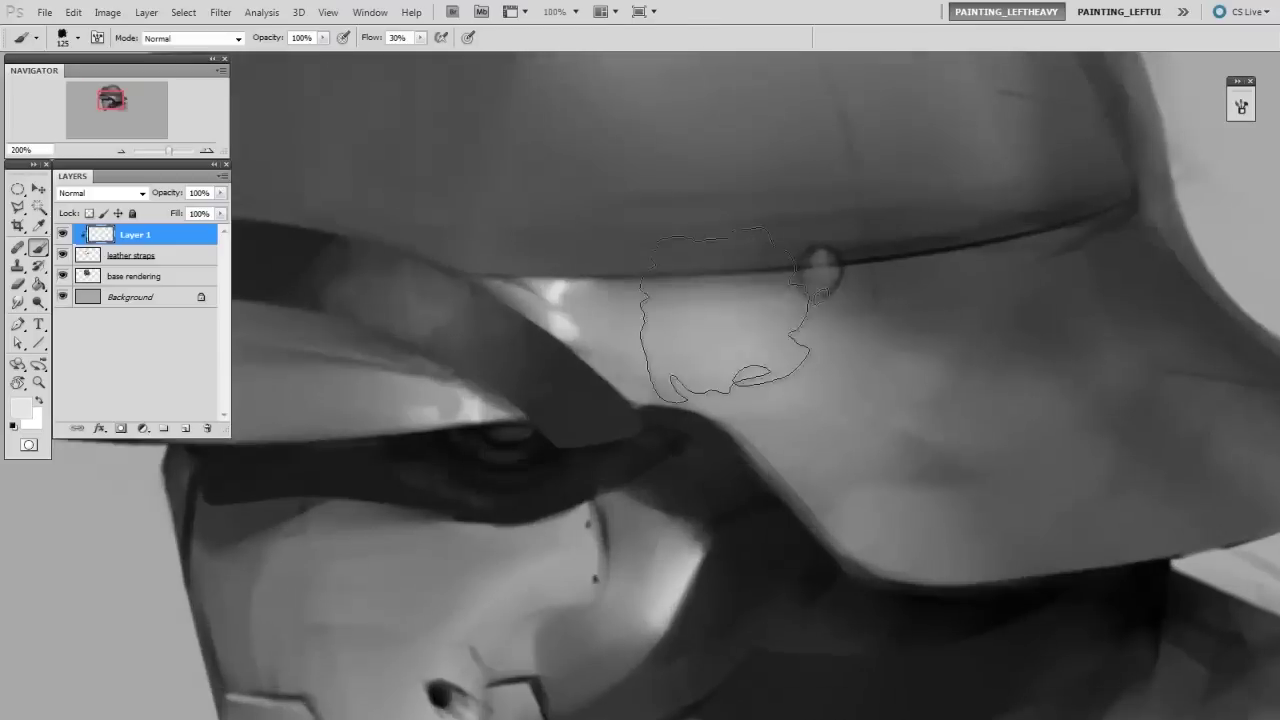
{"action": "left_click_drag", "start_coordinate": [722, 308], "coordinate": [810, 346]}
{"action": "key", "text": "bracketleft"}
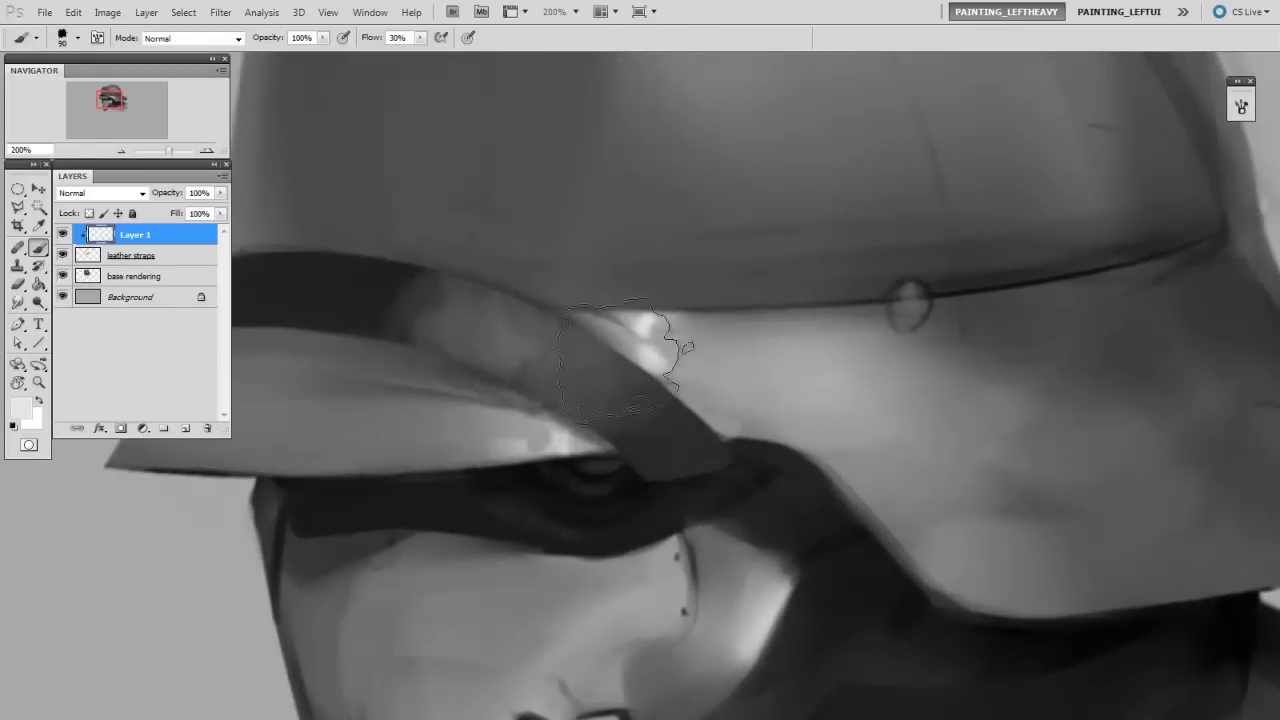
Trim back the strap highlight's edges with a 100 px eraser, and return to the brush
{"action": "key", "text": "e"}
{"action": "left_click", "coordinate": [431, 318]}
{"action": "key", "text": "bracketright"}
{"action": "key", "text": "bracketright"}
{"action": "key", "text": "bracketright"}
{"action": "key", "text": "bracketright"}
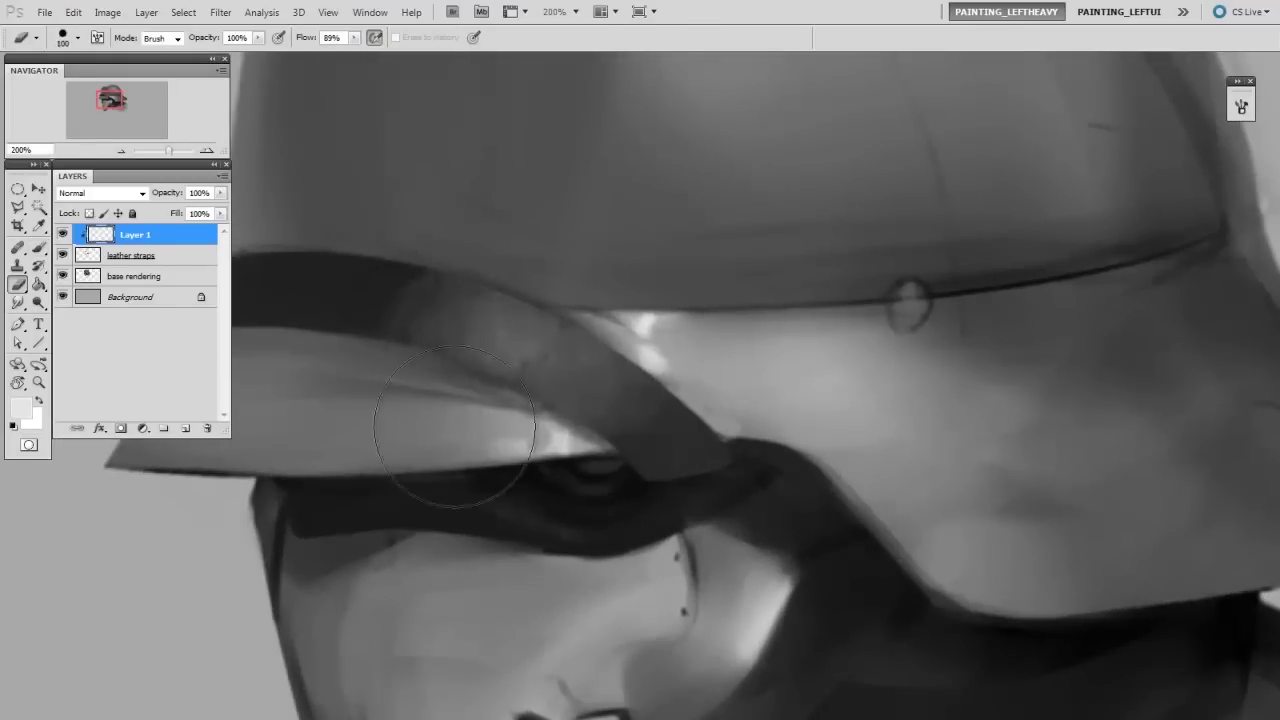
{"action": "left_click_drag", "start_coordinate": [477, 364], "coordinate": [467, 392]}
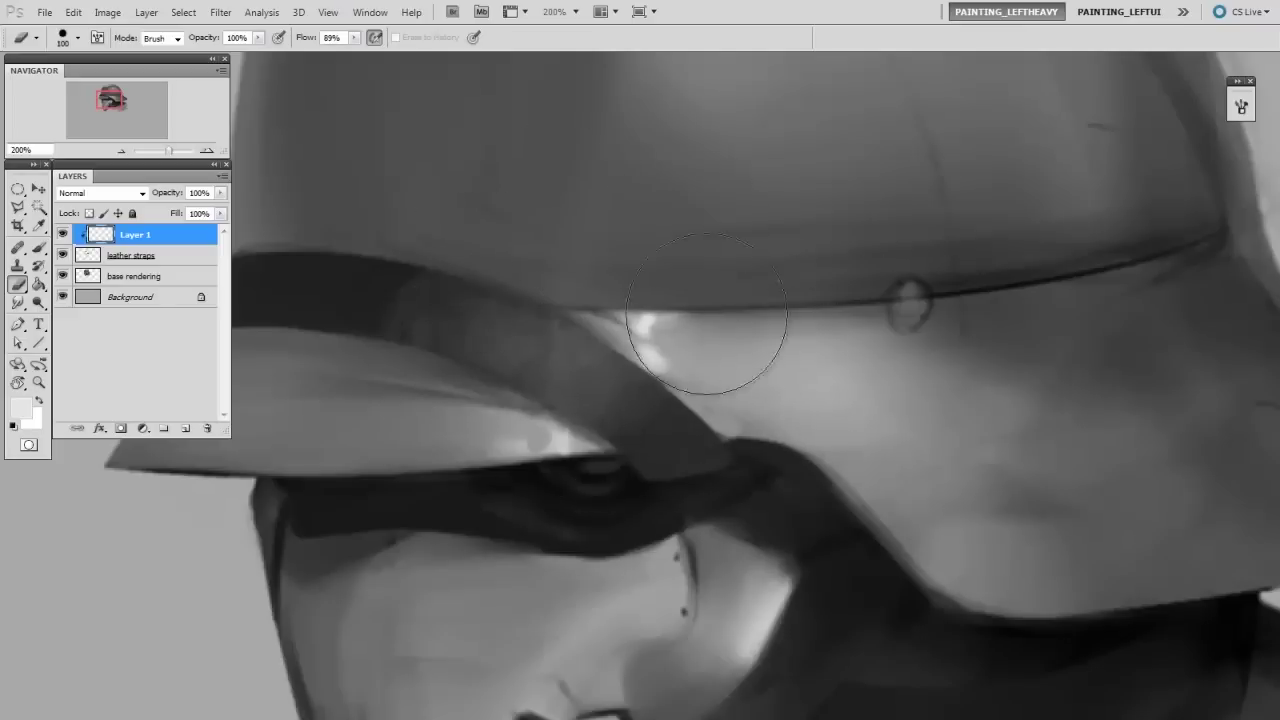
{"action": "key", "text": "b"}
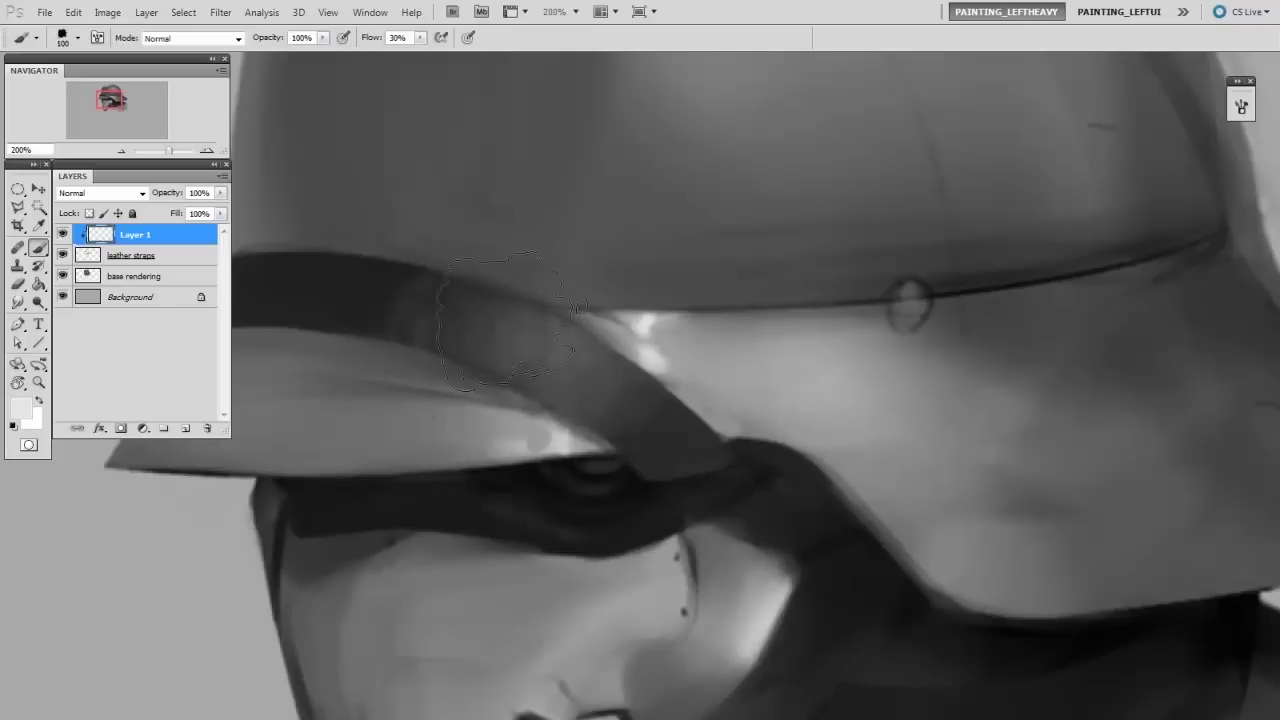
{"action": "key", "text": "ctrl+minus"}
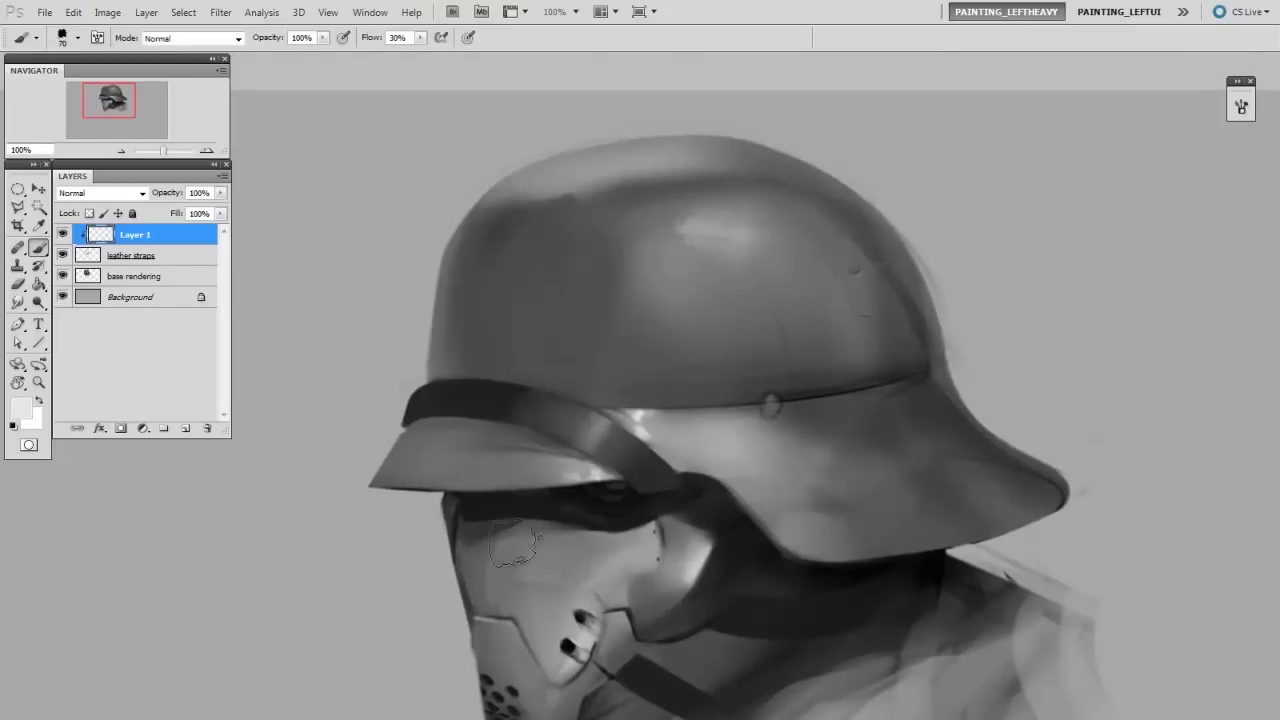
Paint a soft light highlight across the middle of the lower strap beside the mask, using a 70 to 90 px brush
{"action": "left_click_drag", "start_coordinate": [940, 380], "coordinate": [938, 290]}
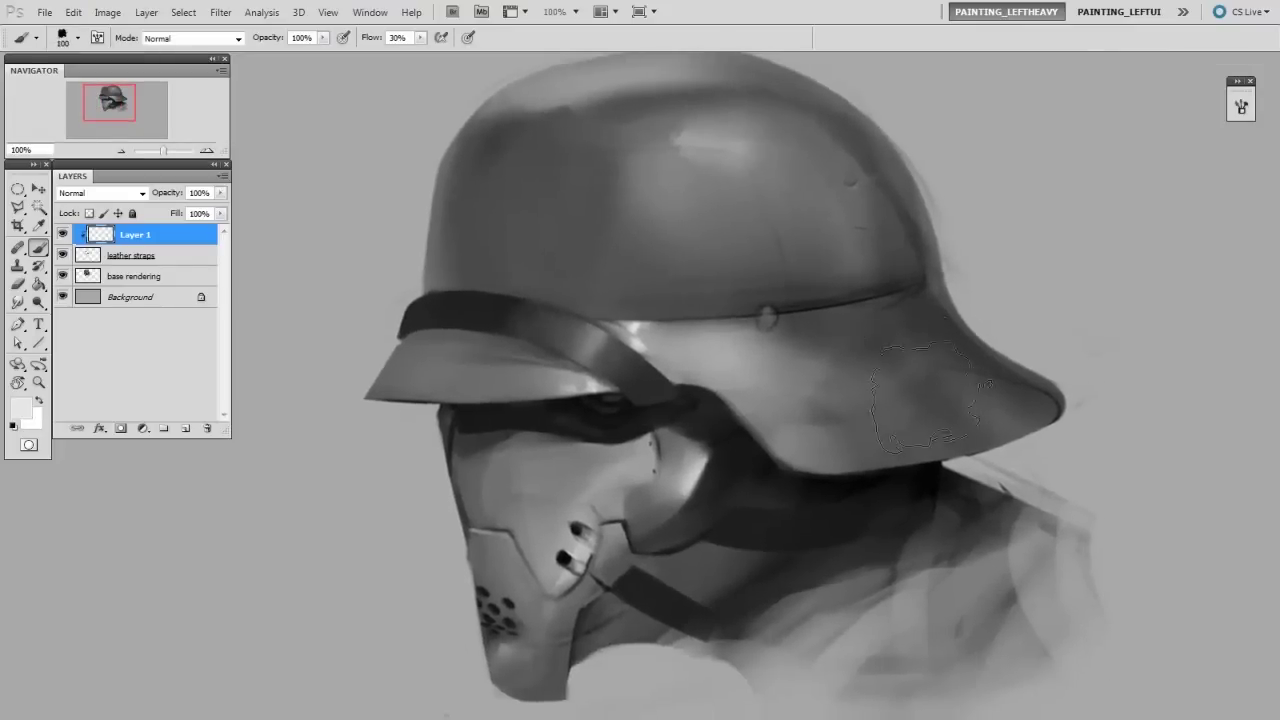
{"action": "key", "text": "ctrl+plus"}
{"action": "left_click_drag", "start_coordinate": [945, 450], "coordinate": [991, 274]}
{"action": "key", "text": "bracketleft"}
{"action": "key", "text": "bracketleft"}
{"action": "key", "text": "bracketleft"}
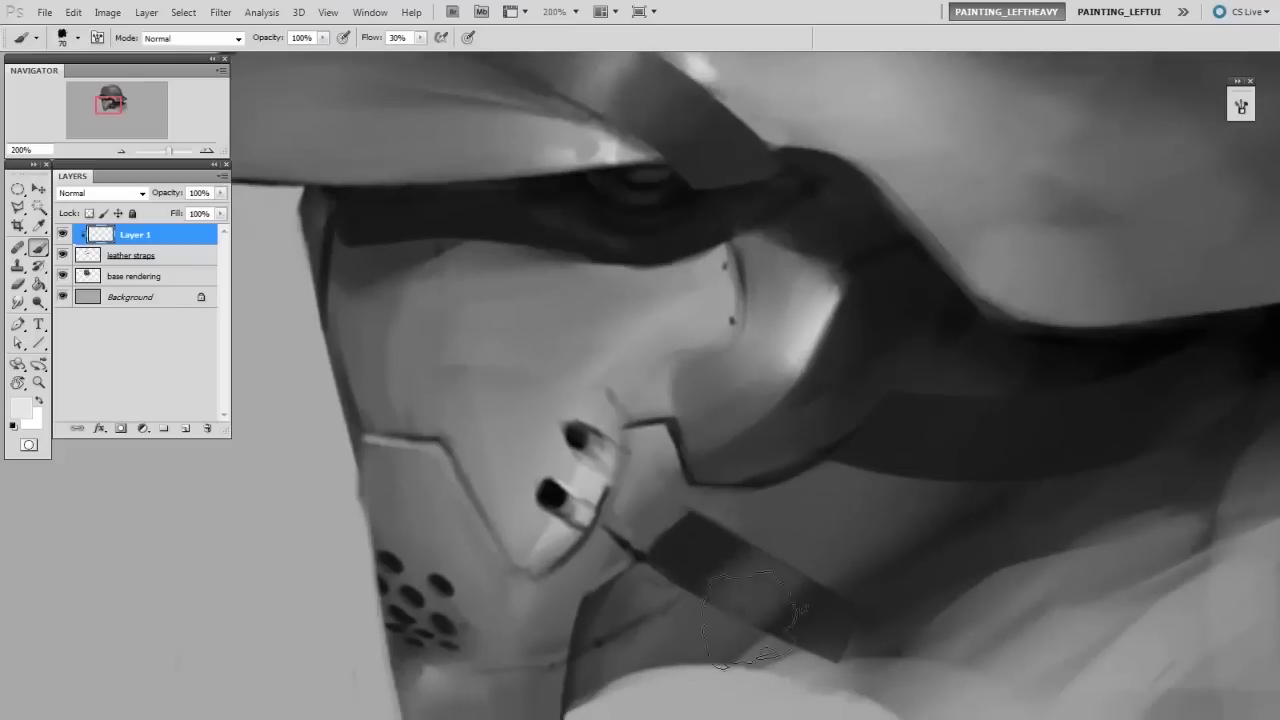
{"action": "scroll", "coordinate": [765, 519], "scroll_direction": "down", "scroll_amount": 2}
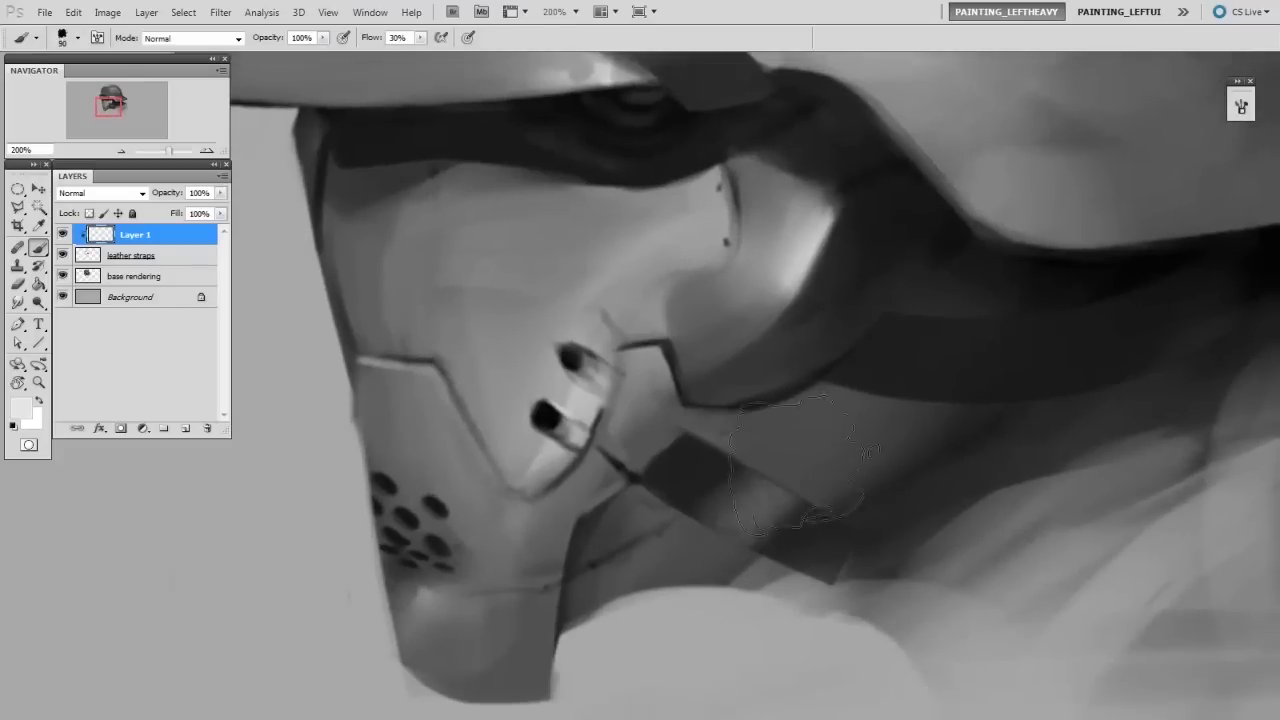
Trim the lower strap's highlight with the eraser, then paint a soft highlight on the neck strap under the brim and trim its edges
{"action": "key", "text": "e"}
{"action": "key", "text": "b"}
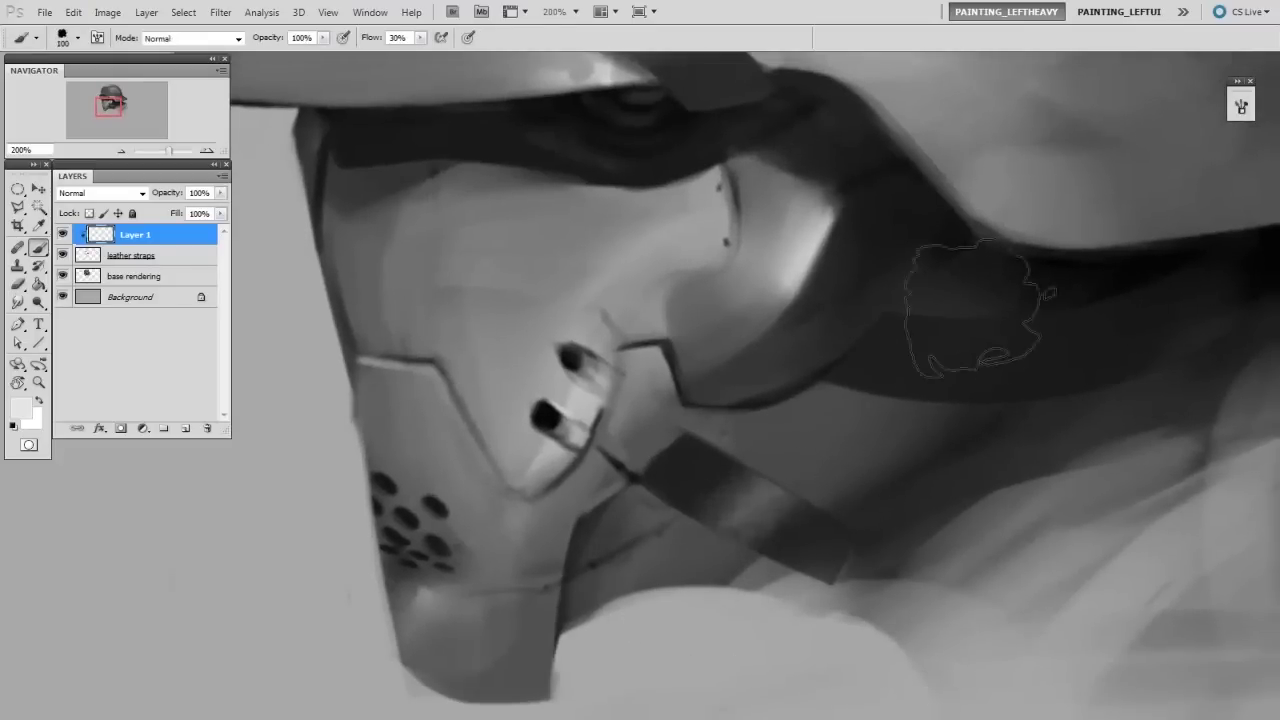
{"action": "key", "text": "e"}
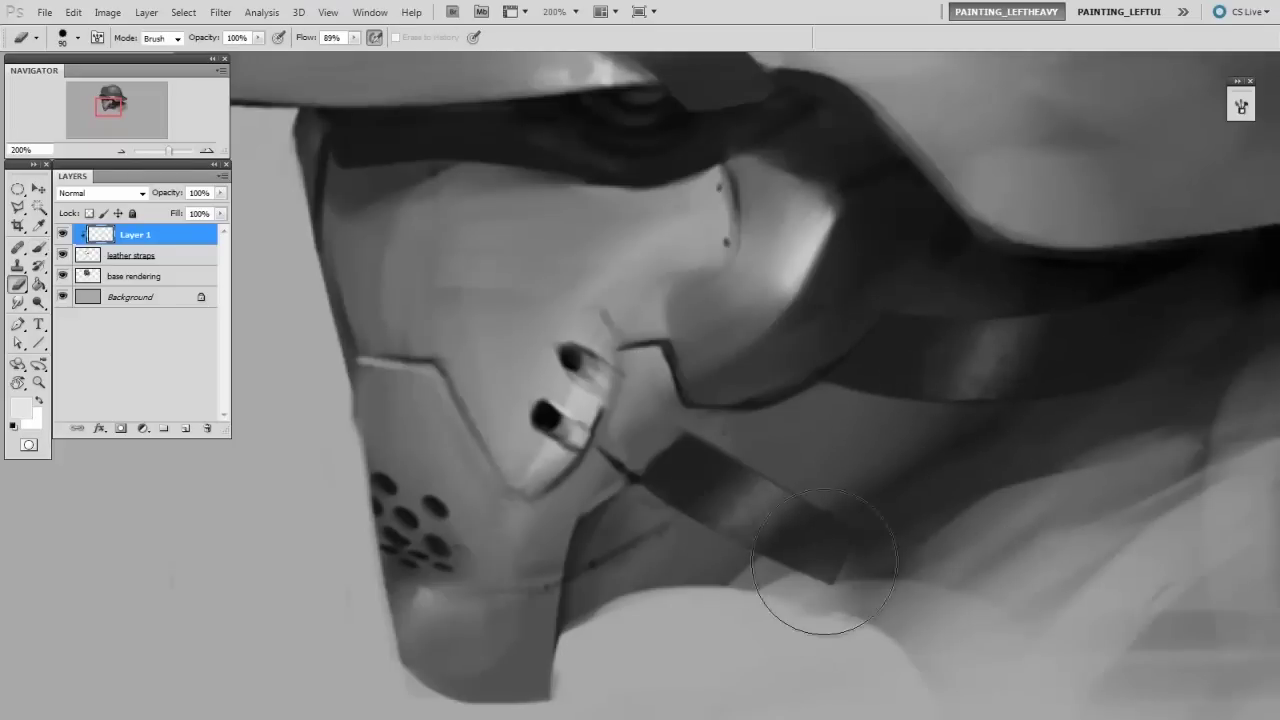
{"action": "key", "text": "ctrl+minus"}
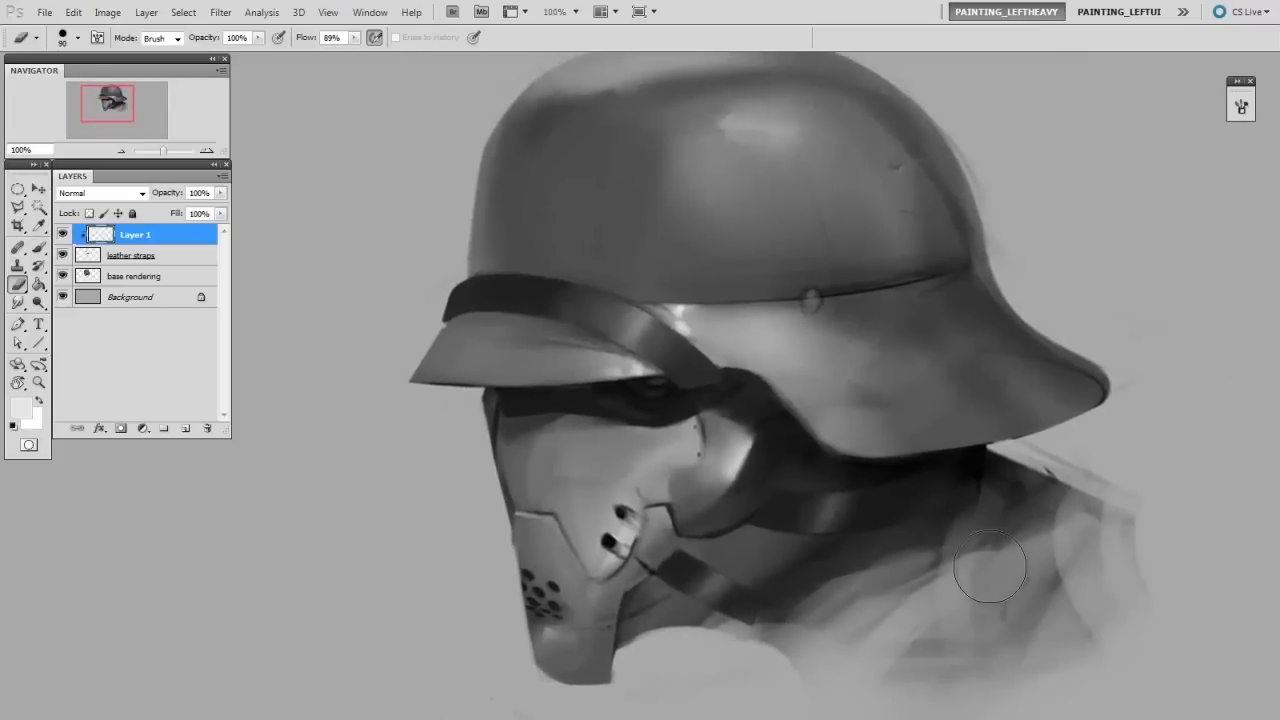
Merge Layer 1, leather straps and base rendering into one layer, and add a new layer clipped to it
{"action": "left_click", "coordinate": [178, 276], "text": "shift"}
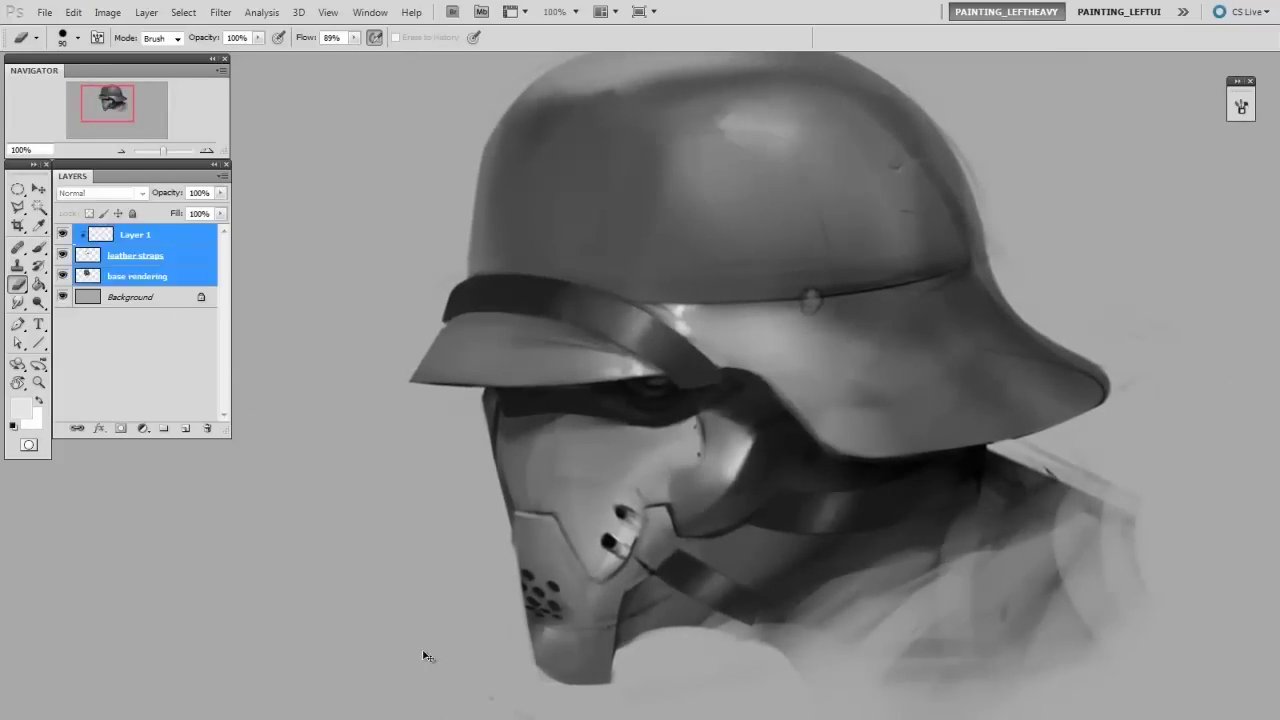
{"action": "key", "text": "ctrl+e"}
{"action": "key", "text": "ctrl+shift+alt+n"}
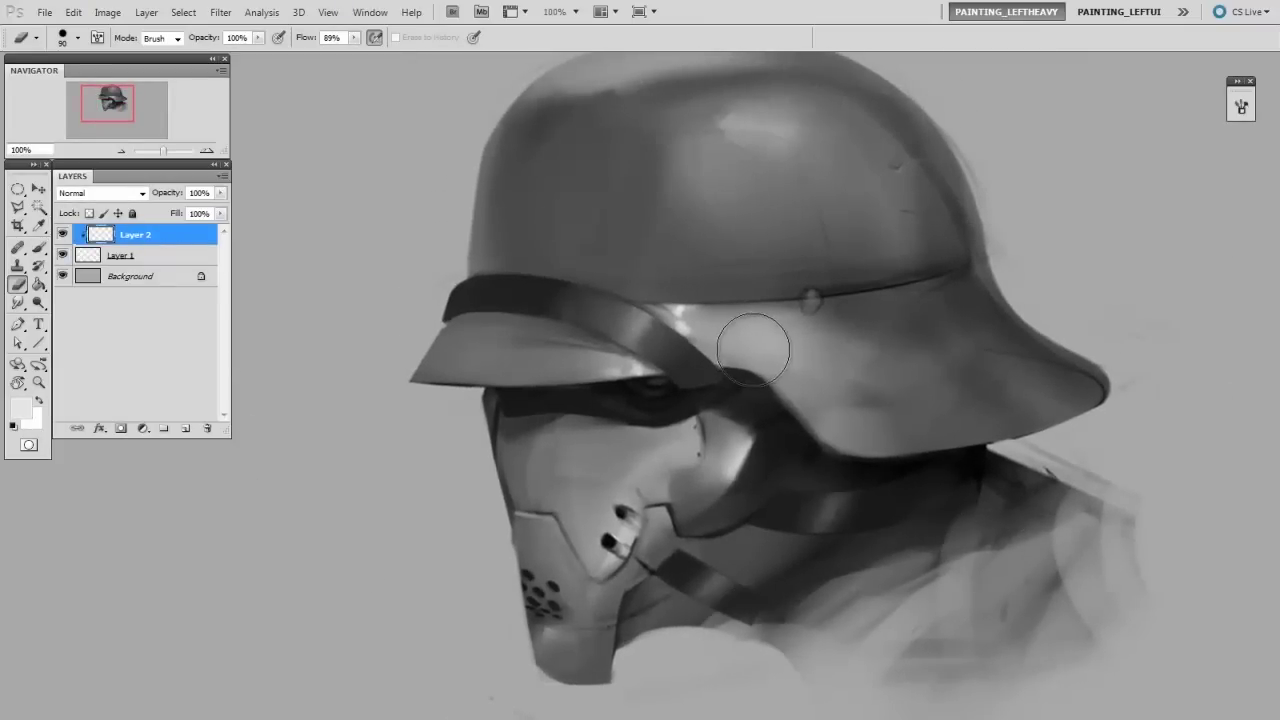
Set the clipped layer to Multiply and scatter gray speckles over the helmet dome with a 150 px spatter brush at 30% flow
{"action": "left_click_drag", "start_coordinate": [853, 361], "coordinate": [793, 367]}
{"action": "key", "text": "b"}
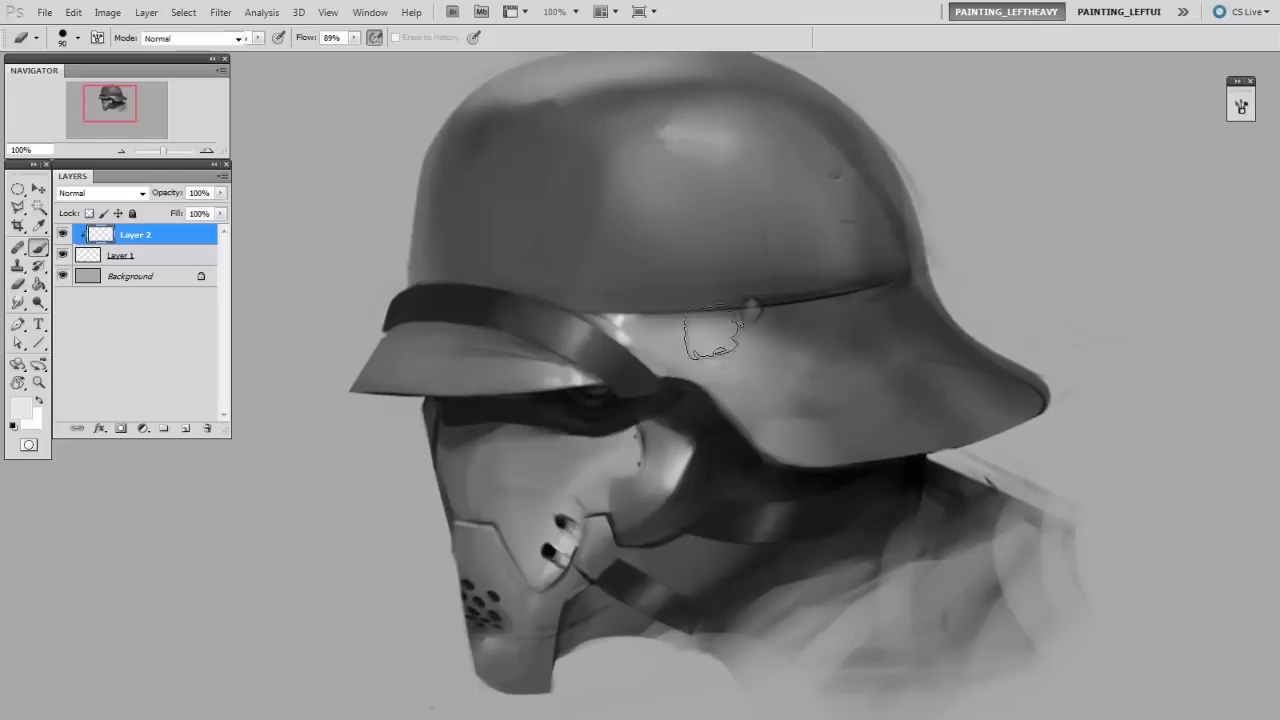
{"action": "left_click_drag", "start_coordinate": [717, 337], "coordinate": [717, 392]}
{"action": "key", "text": "shift+alt+m"}
{"action": "key", "text": "]"}
{"action": "left_click_drag", "start_coordinate": [768, 190], "coordinate": [680, 284]}
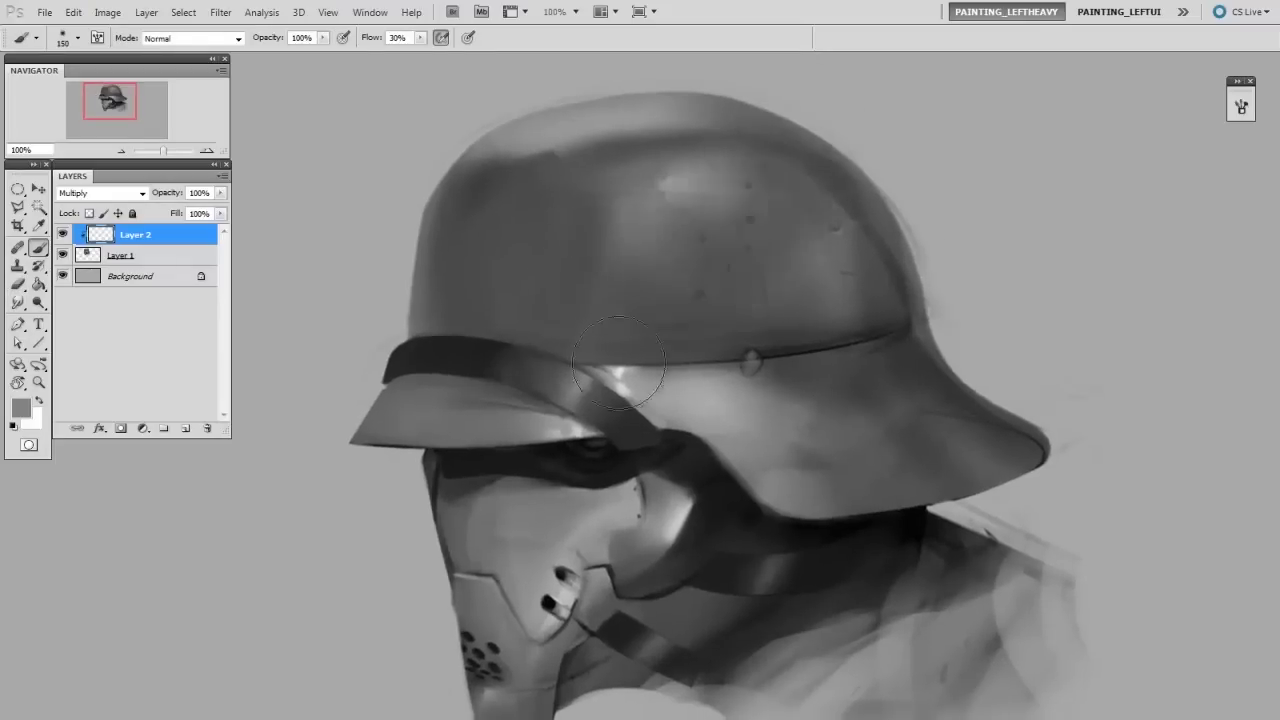
Scatter more gray speckles over the helmet's brim, the face mask and the upper dome, using brush sizes up to 250 px
{"action": "left_click_drag", "start_coordinate": [879, 336], "coordinate": [775, 460]}
{"action": "left_click_drag", "start_coordinate": [710, 410], "coordinate": [655, 510]}
{"action": "key", "text": "]"}
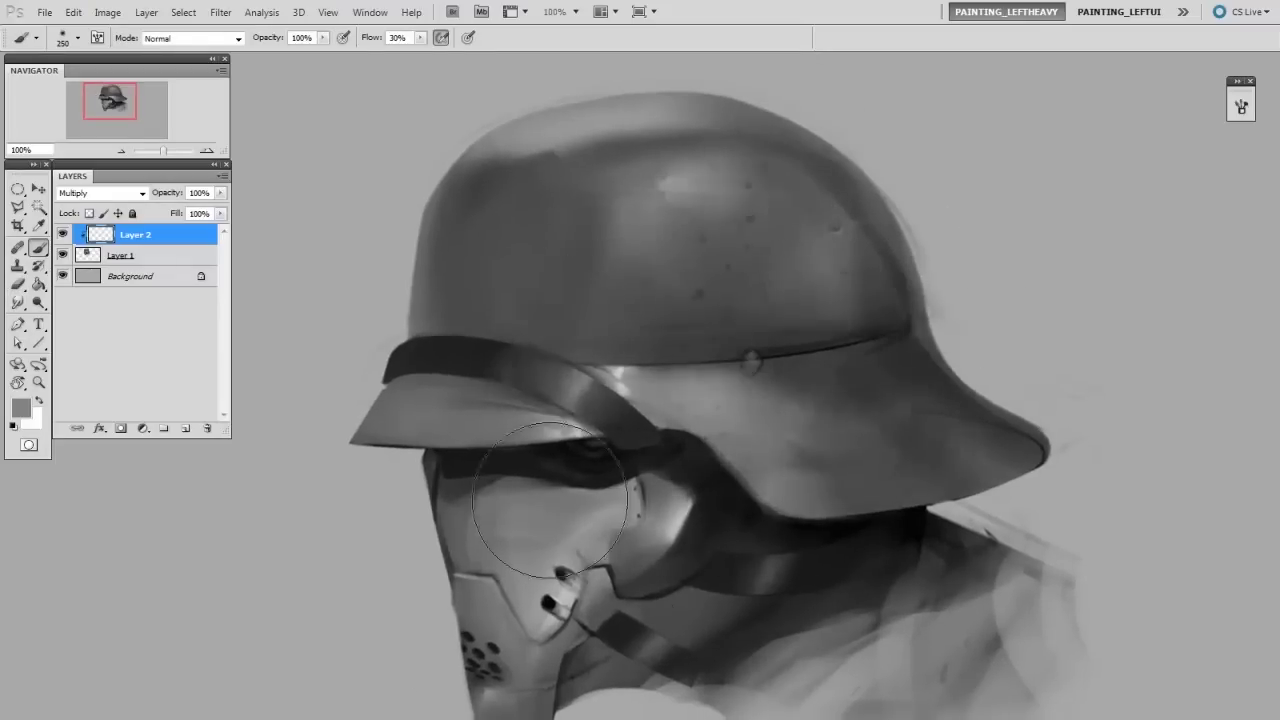
{"action": "left_click_drag", "start_coordinate": [551, 500], "coordinate": [480, 430]}
{"action": "left_click_drag", "start_coordinate": [485, 215], "coordinate": [610, 148]}
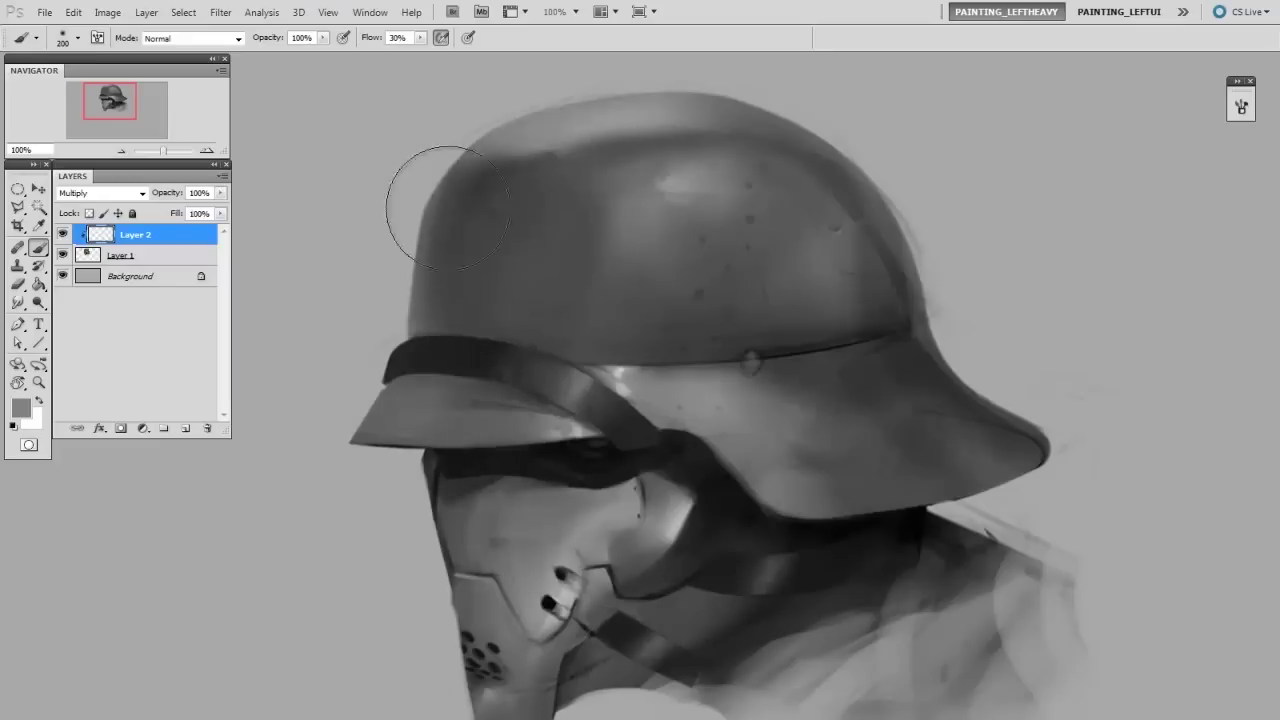
{"action": "left_click_drag", "start_coordinate": [440, 200], "coordinate": [855, 218]}
Thin out the speckles on the helmet with a soft eraser, reducing it from 300 px to 175 px and returning to 200 px
{"action": "key", "text": "e"}
{"action": "left_click_drag", "start_coordinate": [625, 212], "coordinate": [766, 300]}
{"action": "key", "text": "["}
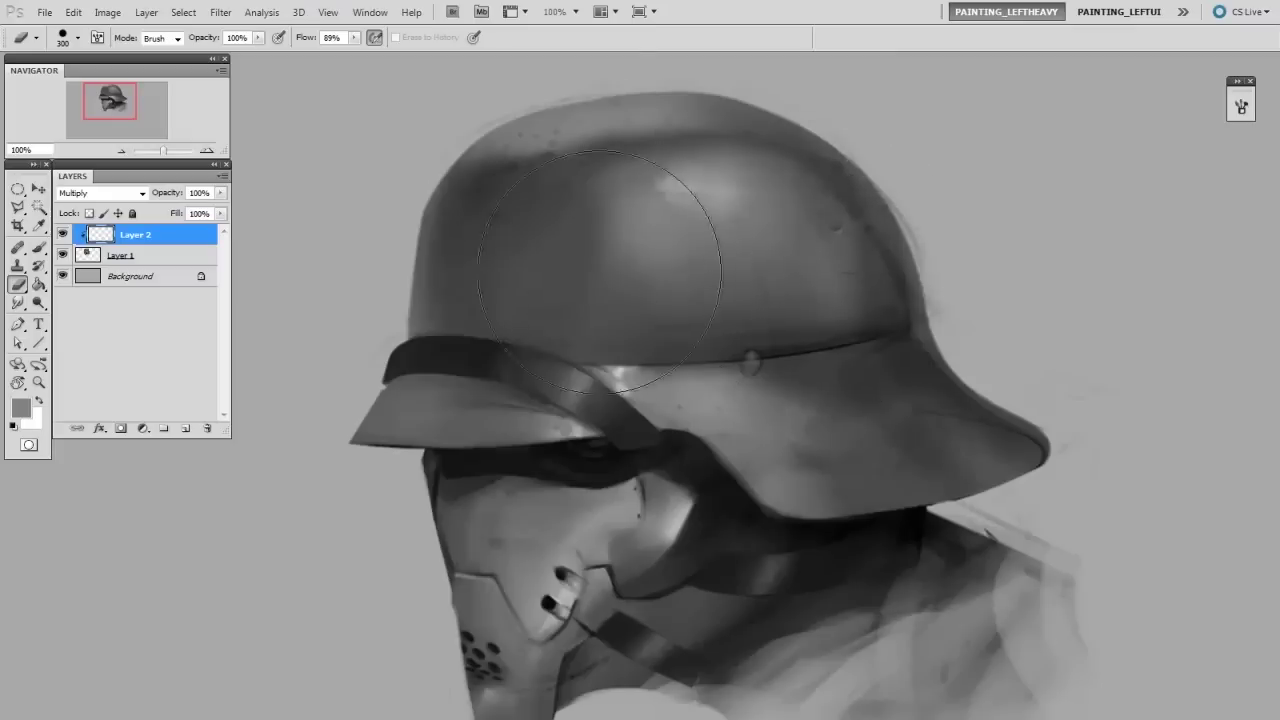
{"action": "key", "text": "["}
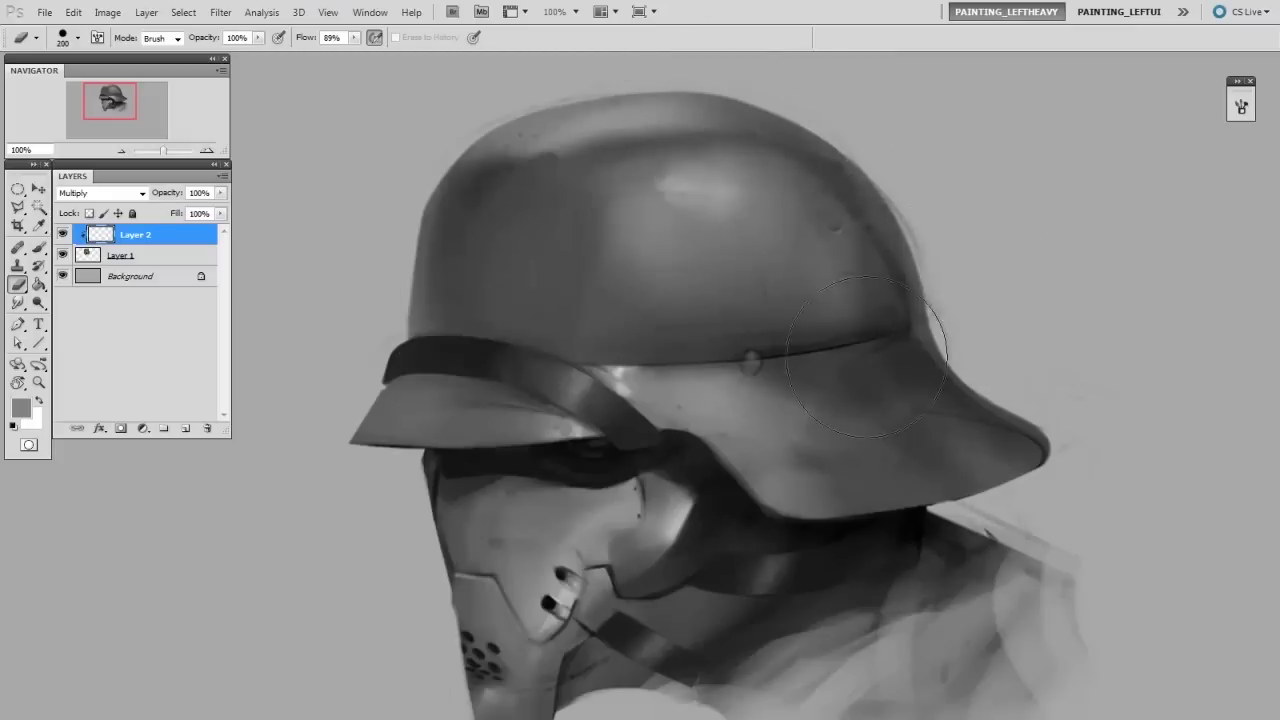
{"action": "key", "text": "bracketleft"}
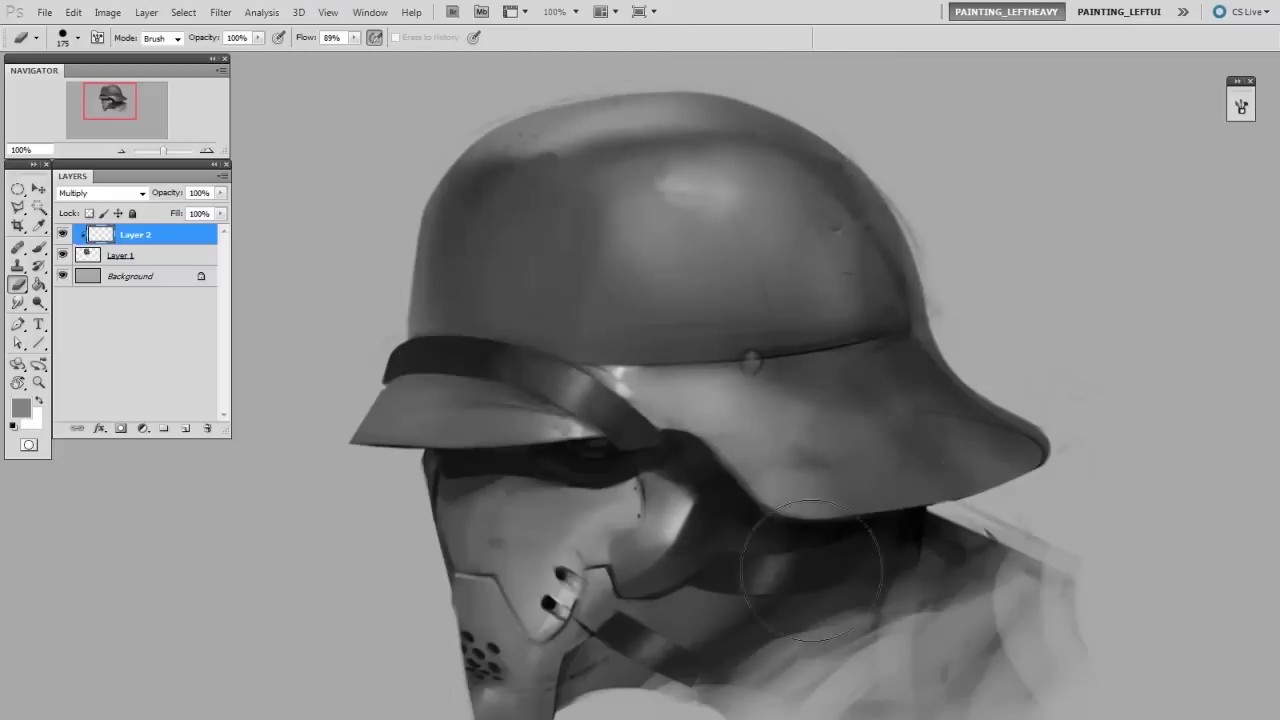
{"action": "key", "text": "bracketright"}
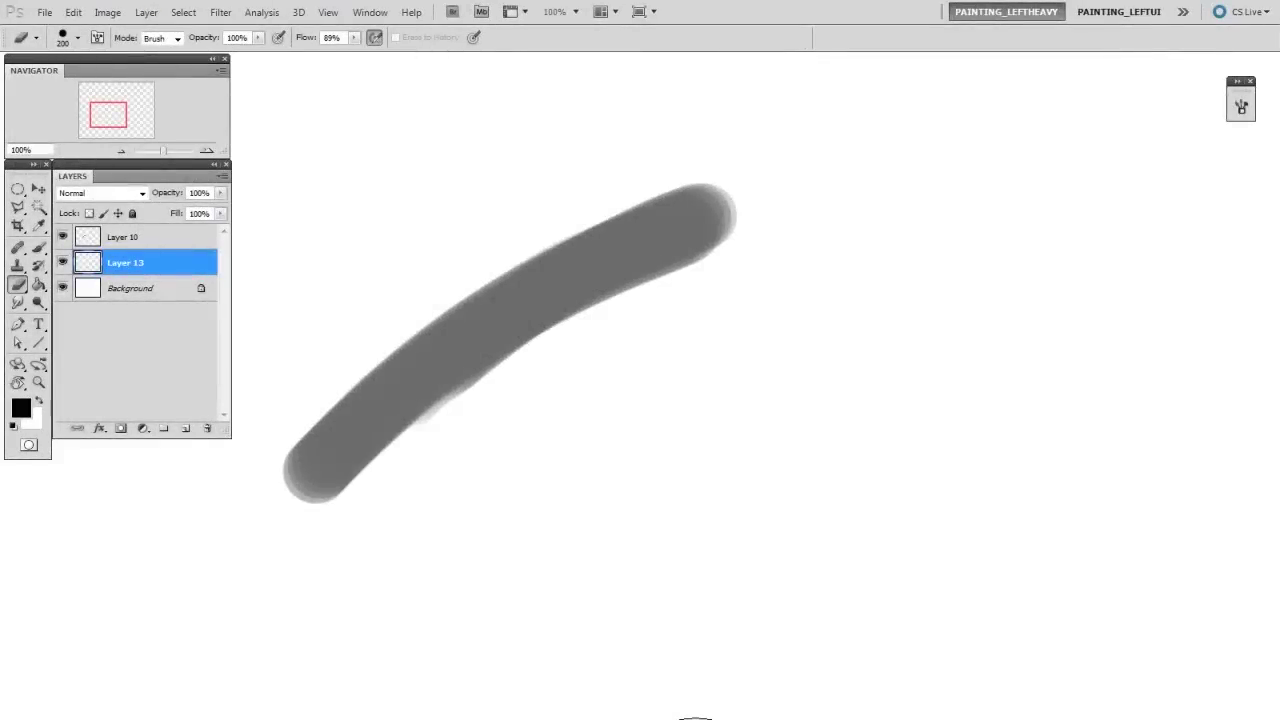
Spatter a test cluster of black speckles on Layer 13 in the blank area beside the gray strip
{"action": "key", "text": "b"}
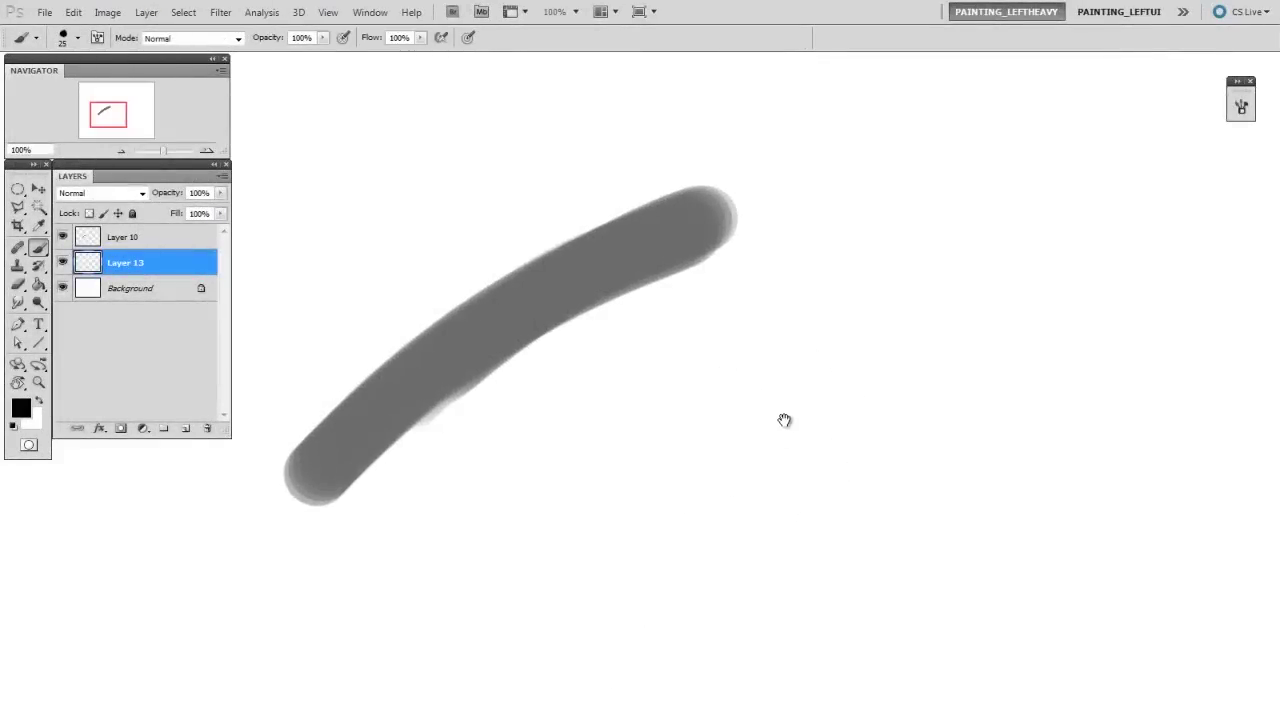
{"action": "left_click_drag", "start_coordinate": [784, 420], "coordinate": [727, 425]}
{"action": "key", "text": "bracketright"}
{"action": "mouse_move", "coordinate": [851, 383]}
{"action": "left_mouse_down"}
{"action": "mouse_move", "coordinate": [891, 357]}
{"action": "mouse_move", "coordinate": [851, 364]}
{"action": "mouse_move", "coordinate": [908, 386]}
{"action": "mouse_move", "coordinate": [928, 443]}
{"action": "mouse_move", "coordinate": [900, 430]}
{"action": "left_mouse_up"}
{"action": "key", "text": "bracketleft"}
Add a new layer clipped to Layer 10 and spatter black speckles along the gray strip with a 30 px brush
{"action": "left_click", "coordinate": [172, 240]}
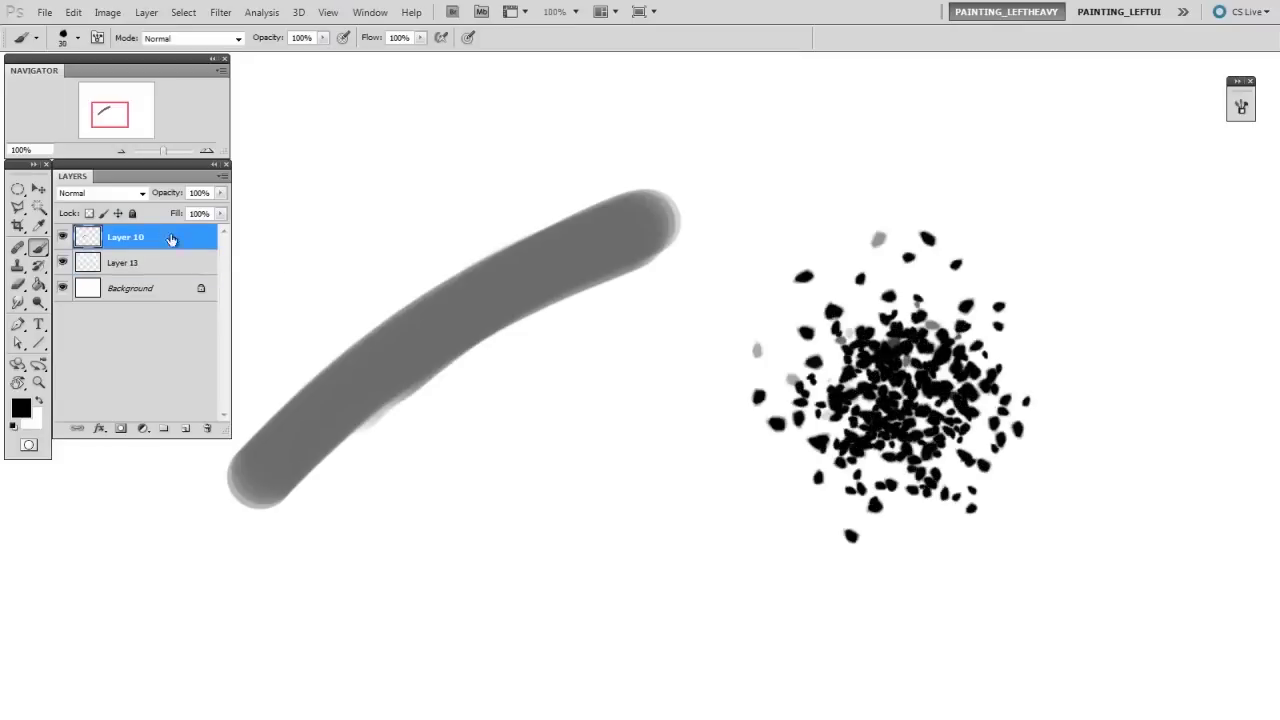
{"action": "key", "text": "ctrl+shift+alt+n"}
{"action": "mouse_move", "coordinate": [422, 345]}
{"action": "left_mouse_down"}
{"action": "mouse_move", "coordinate": [400, 340]}
{"action": "mouse_move", "coordinate": [530, 290]}
{"action": "mouse_move", "coordinate": [440, 330]}
{"action": "left_mouse_up"}
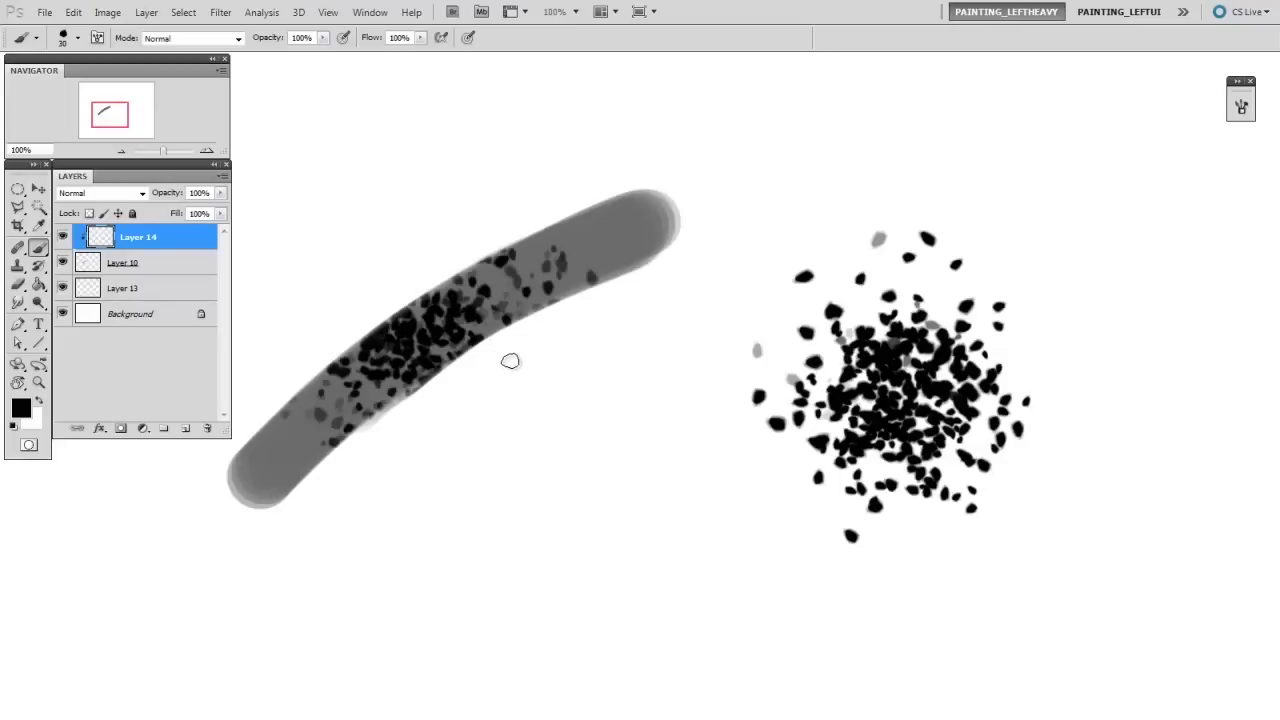